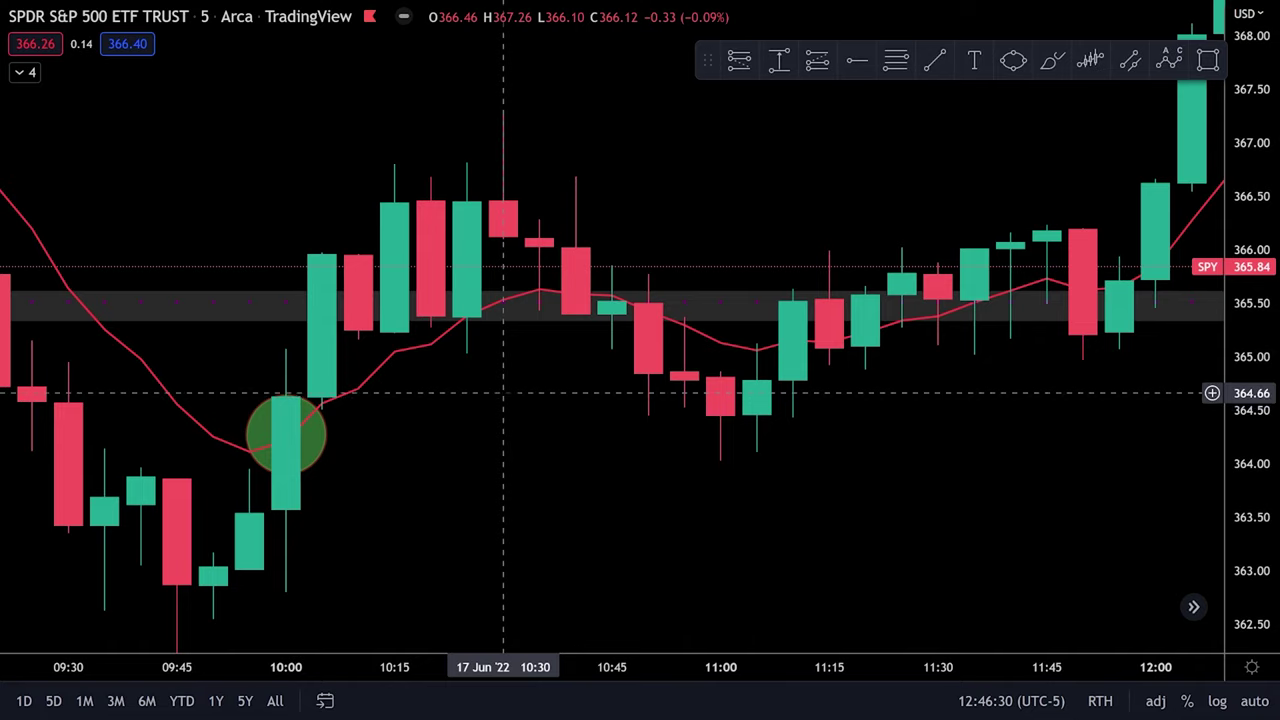
Step: Brush a trial stroke along the moving average from about 09:55 to 10:35, and undo it
left_click_drag(775, 414, 735, 446)
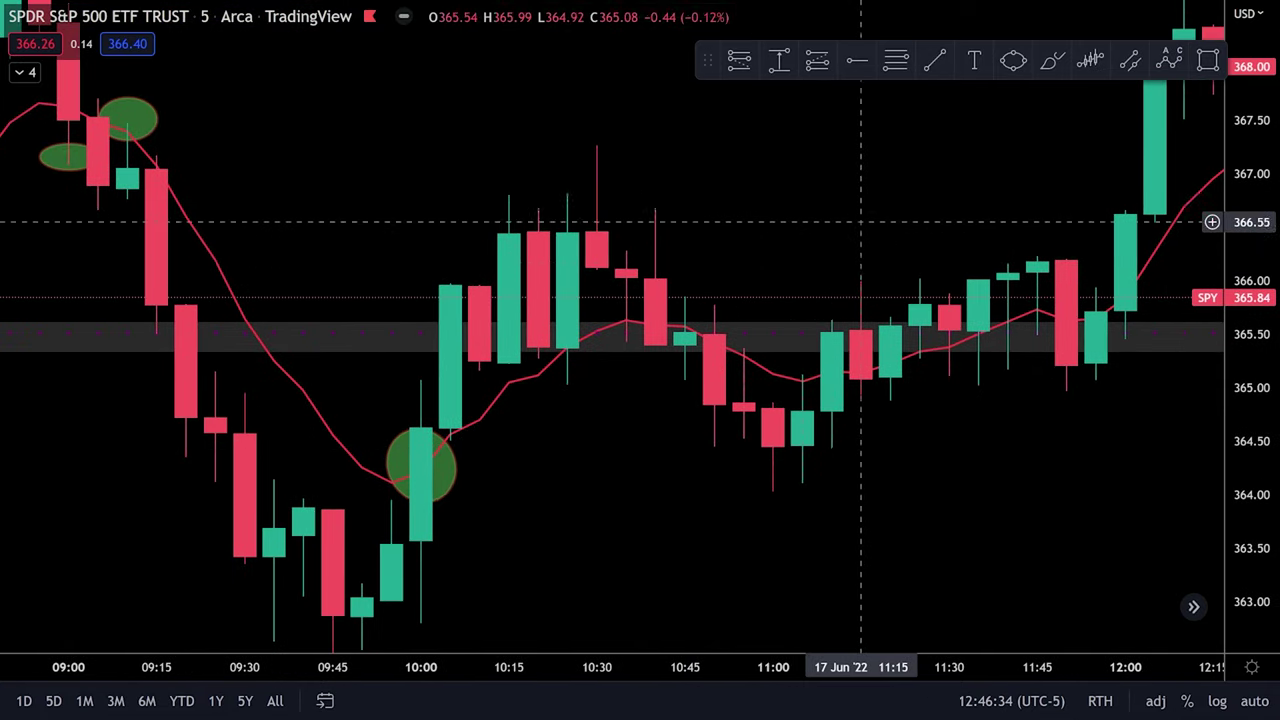
left_click_drag(861, 222, 773, 300)
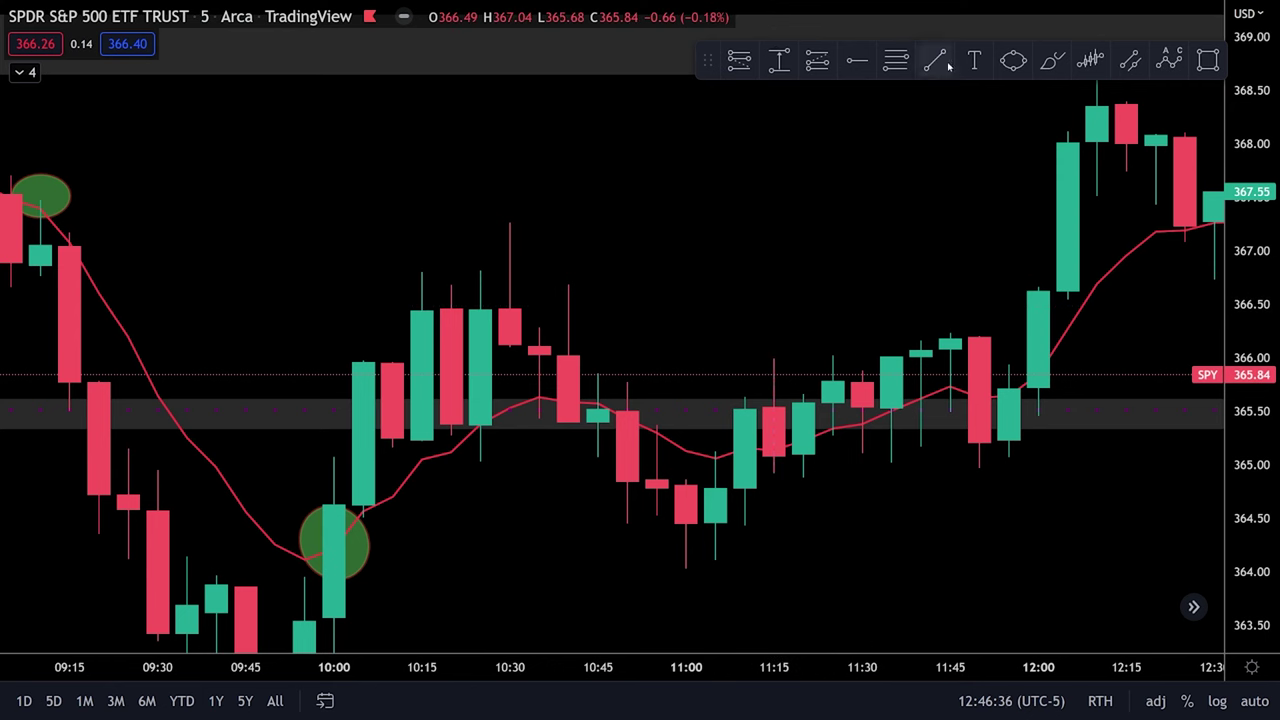
left_click(1050, 61)
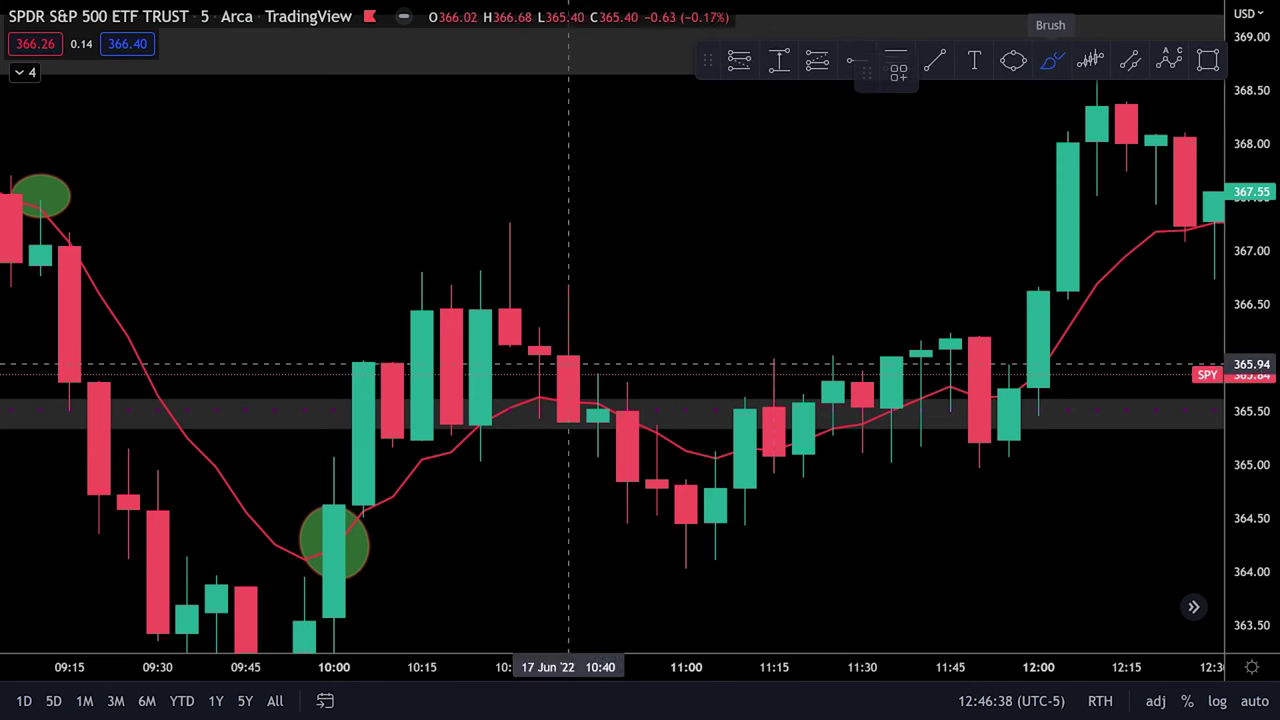
left_click_drag(305, 560, 540, 378)
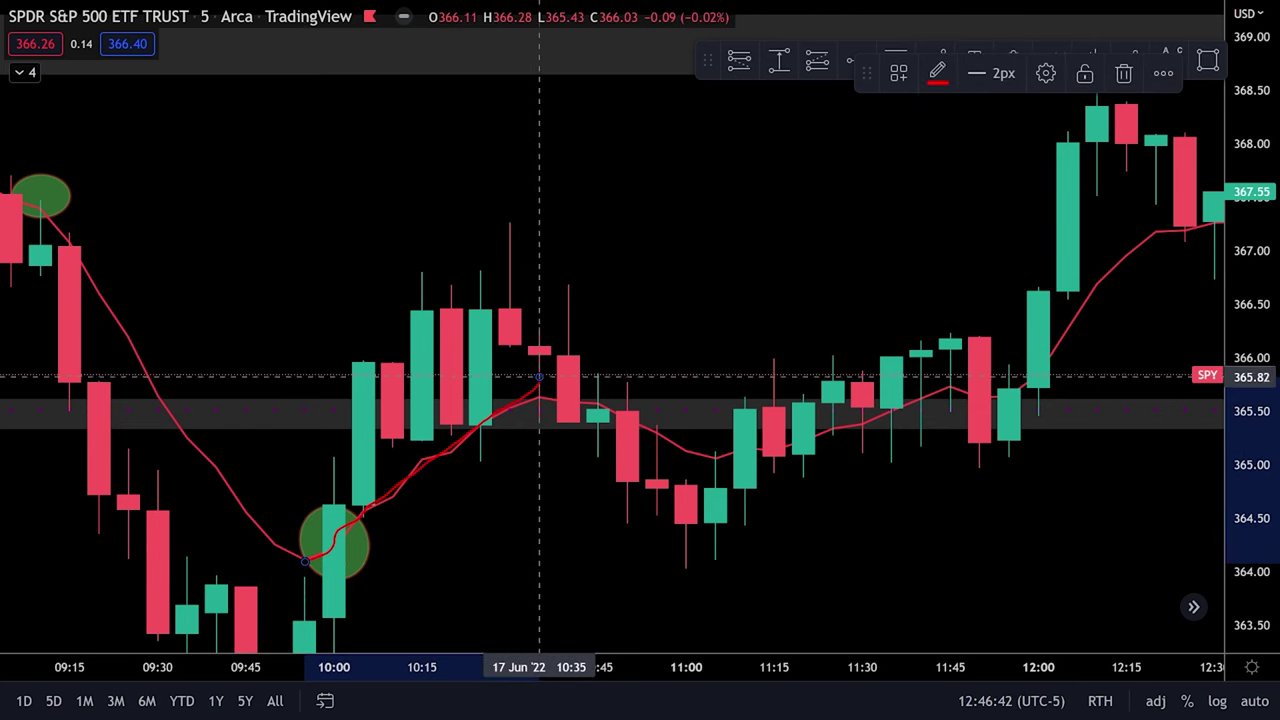
key("ctrl+z")
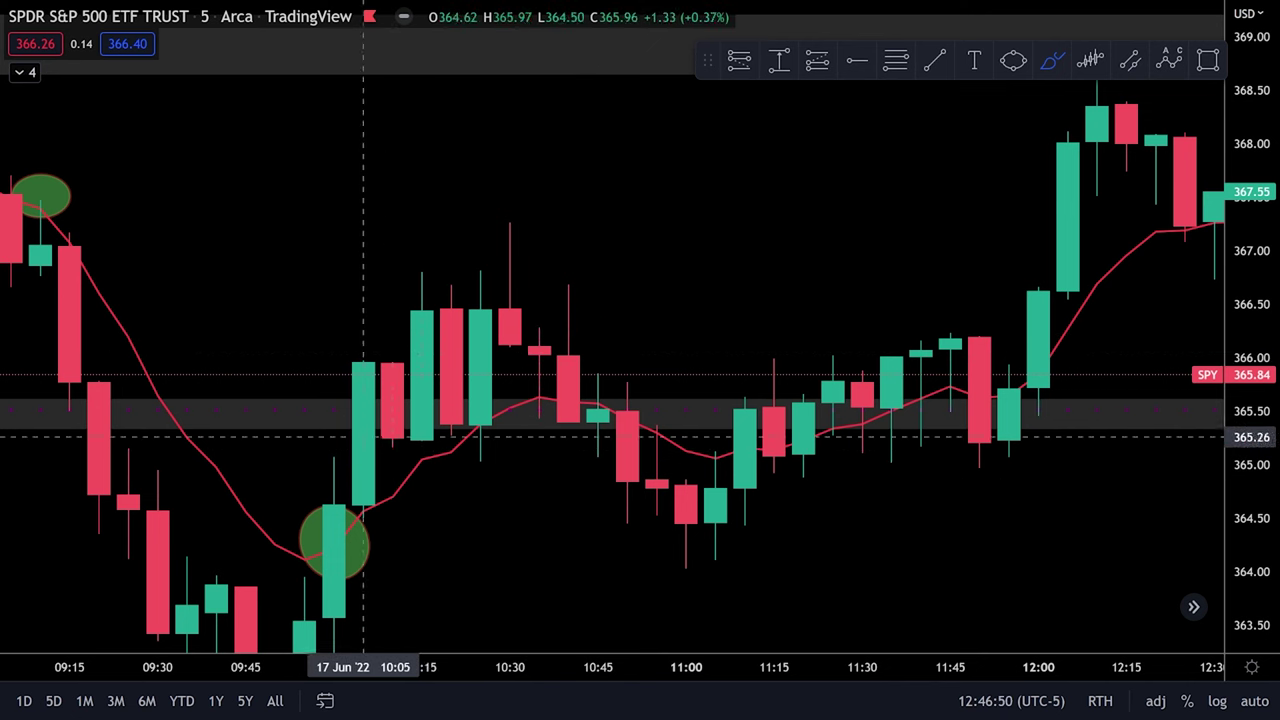
Step: Try short brush strokes around the 10:10 to 10:30 candles and delete them
mouse_move(418, 348)
left_mouse_down()
mouse_move(363, 370)
mouse_move(306, 460)
mouse_move(369, 358)
mouse_move(396, 345)
left_mouse_up()
key("Delete")
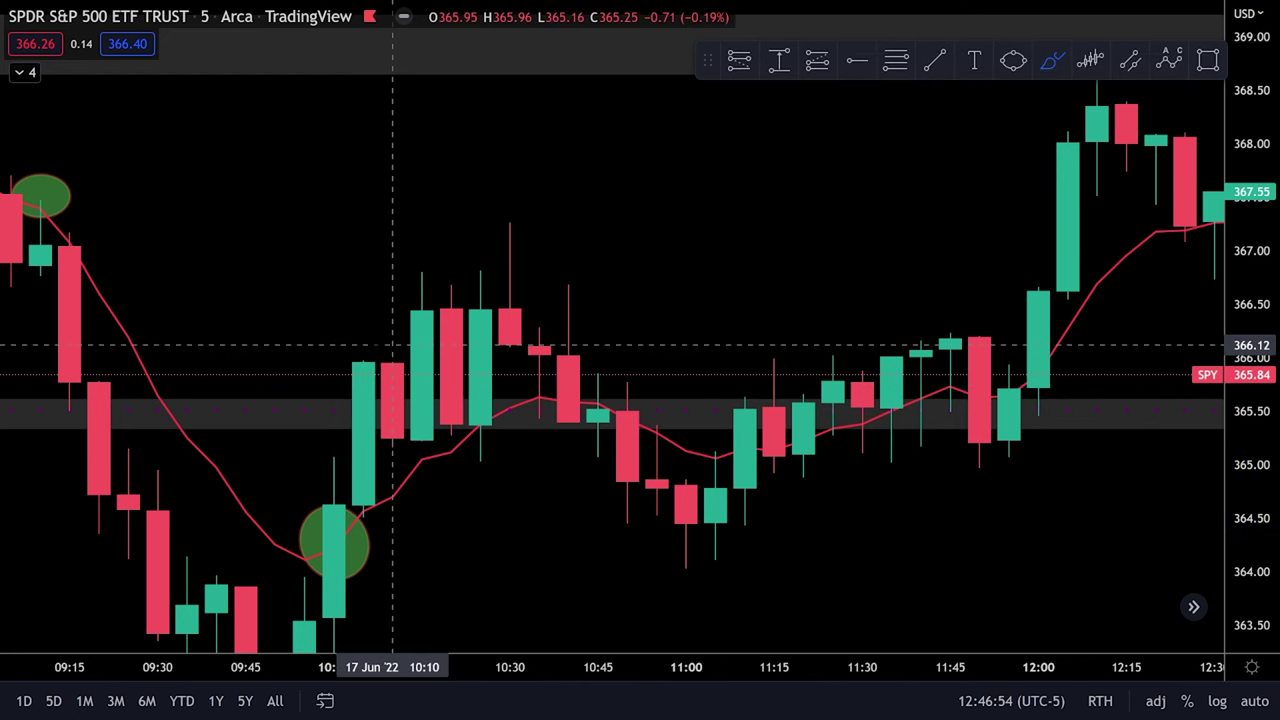
left_click_drag(422, 456, 510, 432)
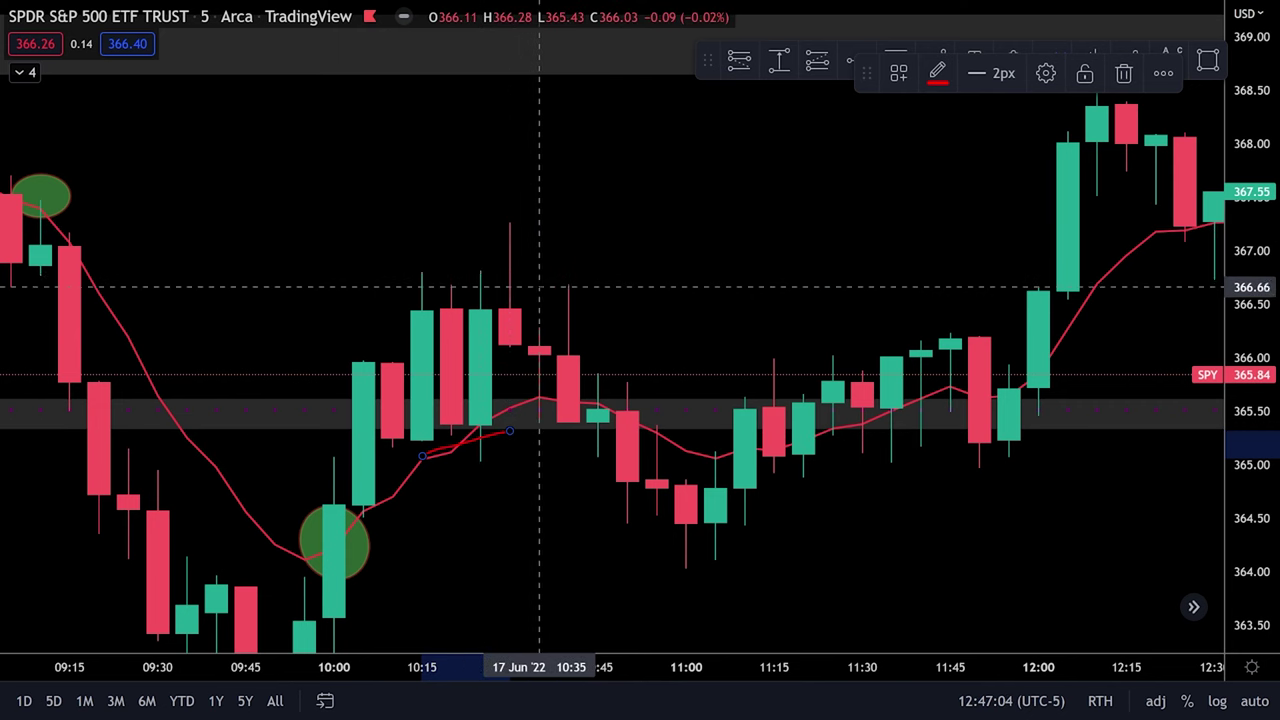
scroll(543, 287, "left", 5)
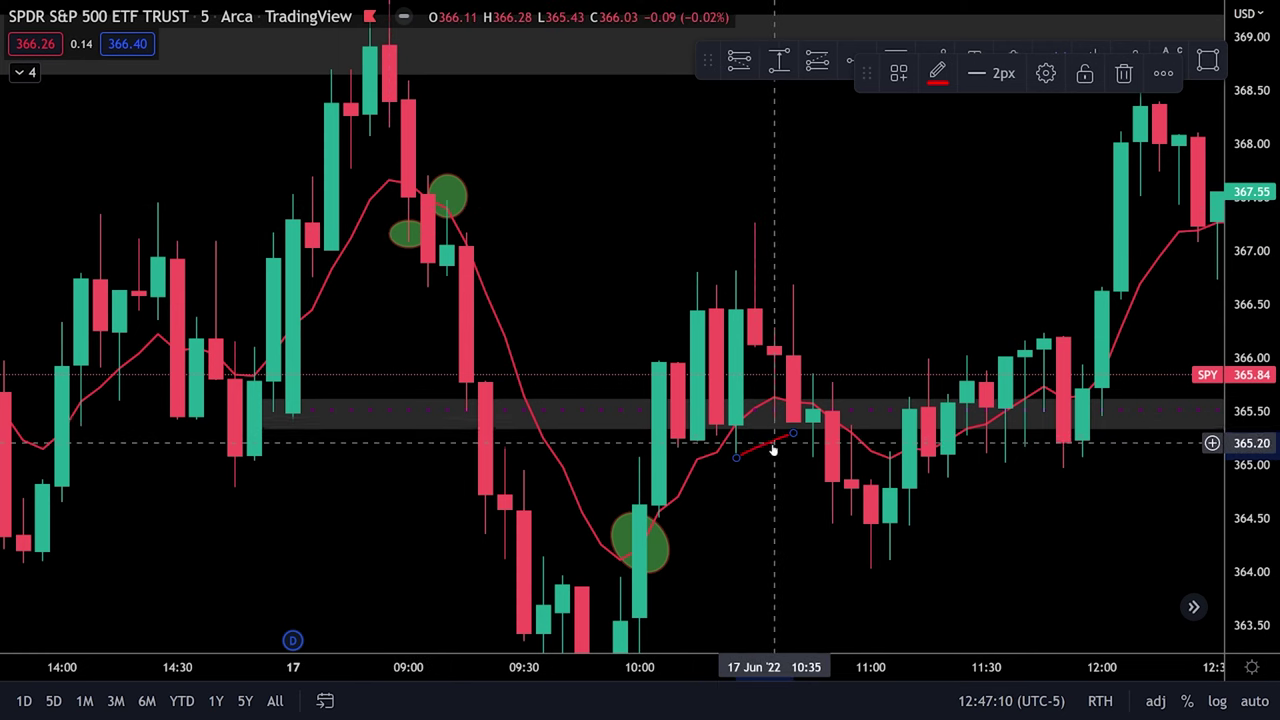
scroll(771, 449, "up", 2)
key("Delete")
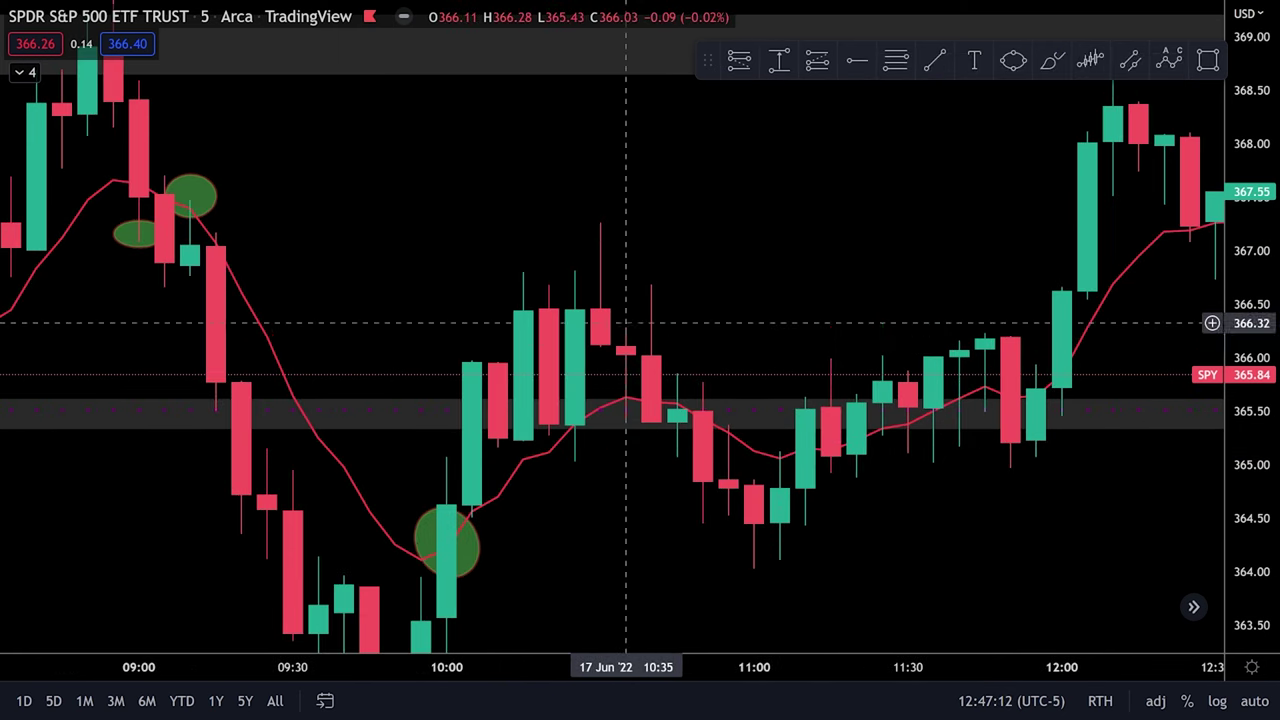
Step: Draw an ellipse around the 10:45 candle where price meets the moving average, spanning about 365.38 to 365.68, and deselect it
scroll(677, 415, "up", 5)
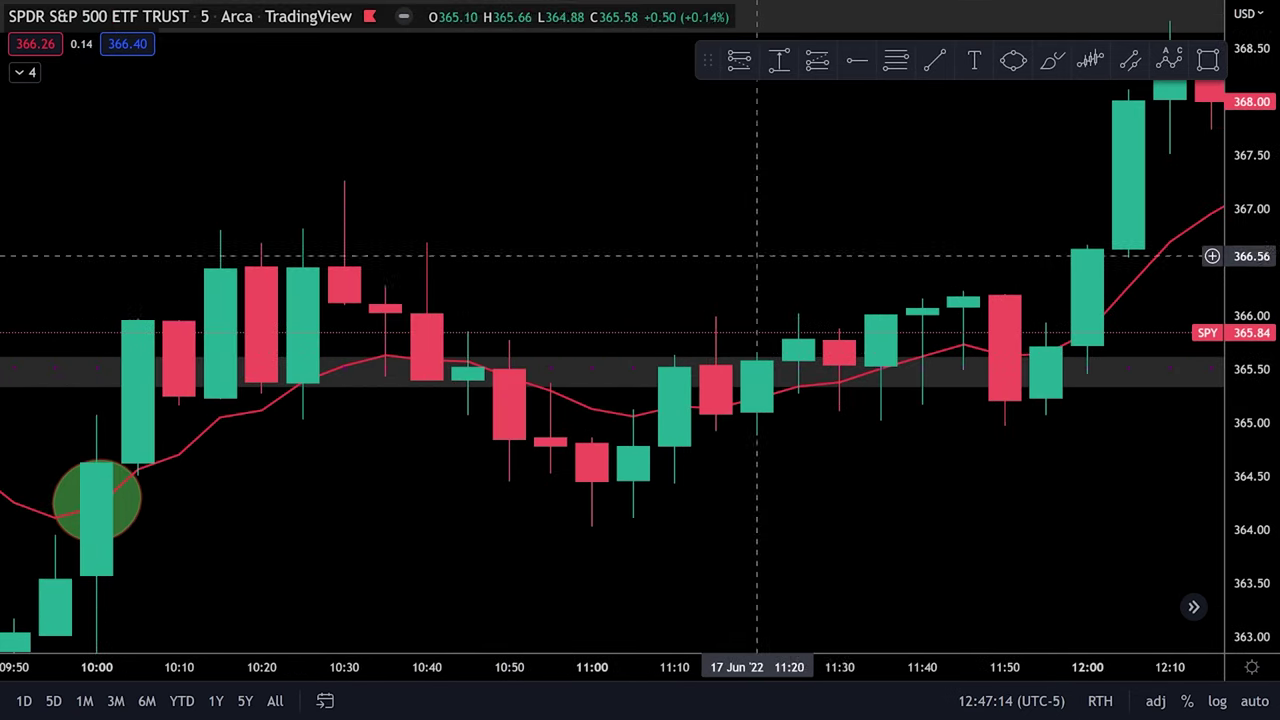
left_click_drag(716, 258, 754, 197)
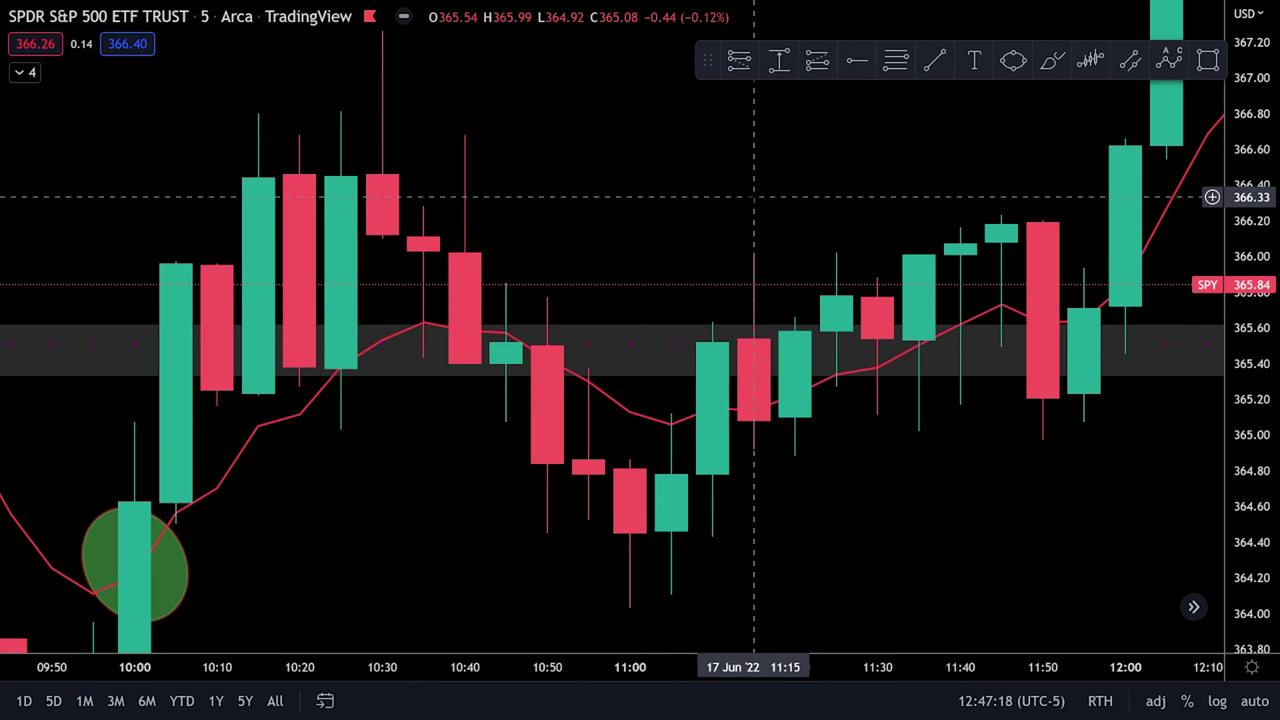
left_click(1013, 60)
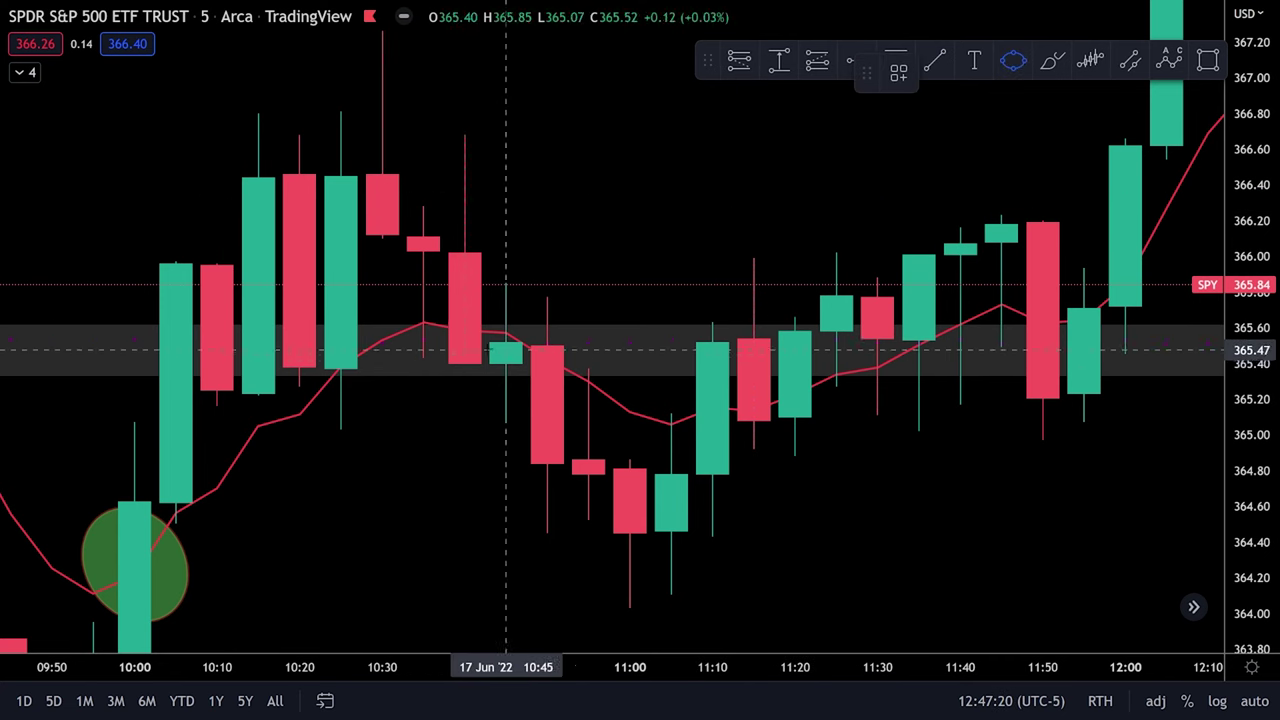
left_click(465, 365)
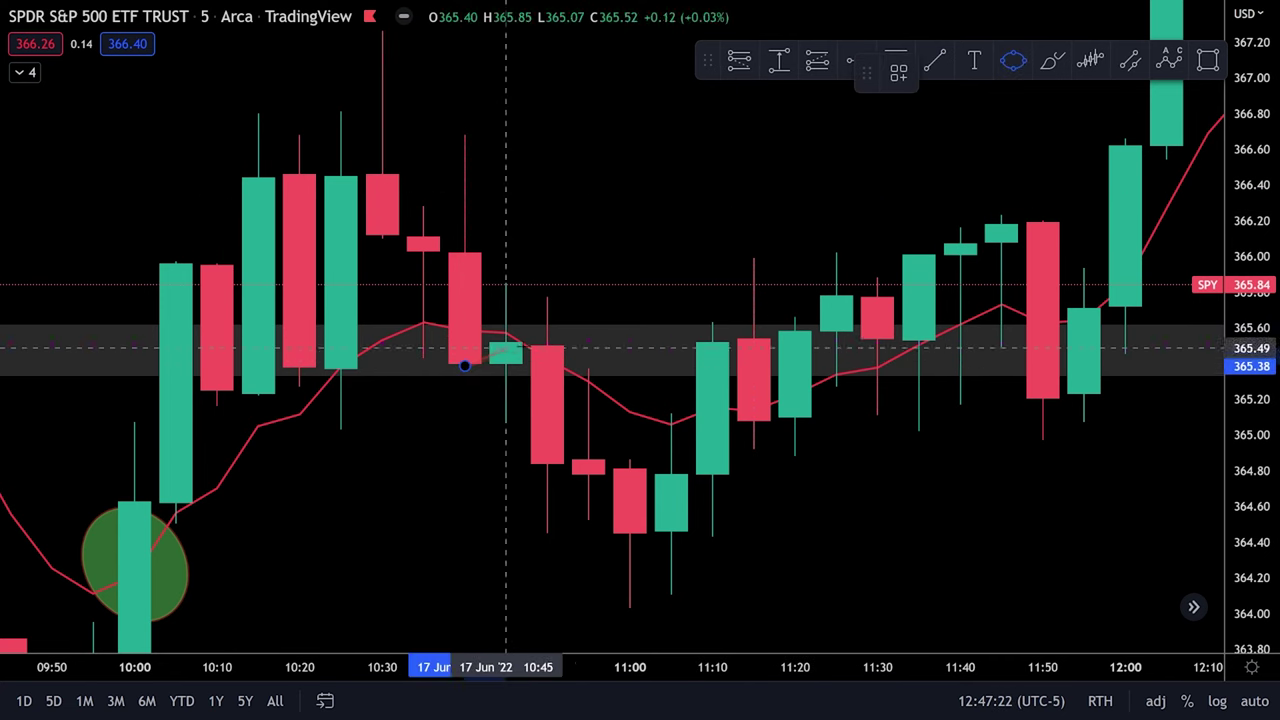
left_click(497, 318)
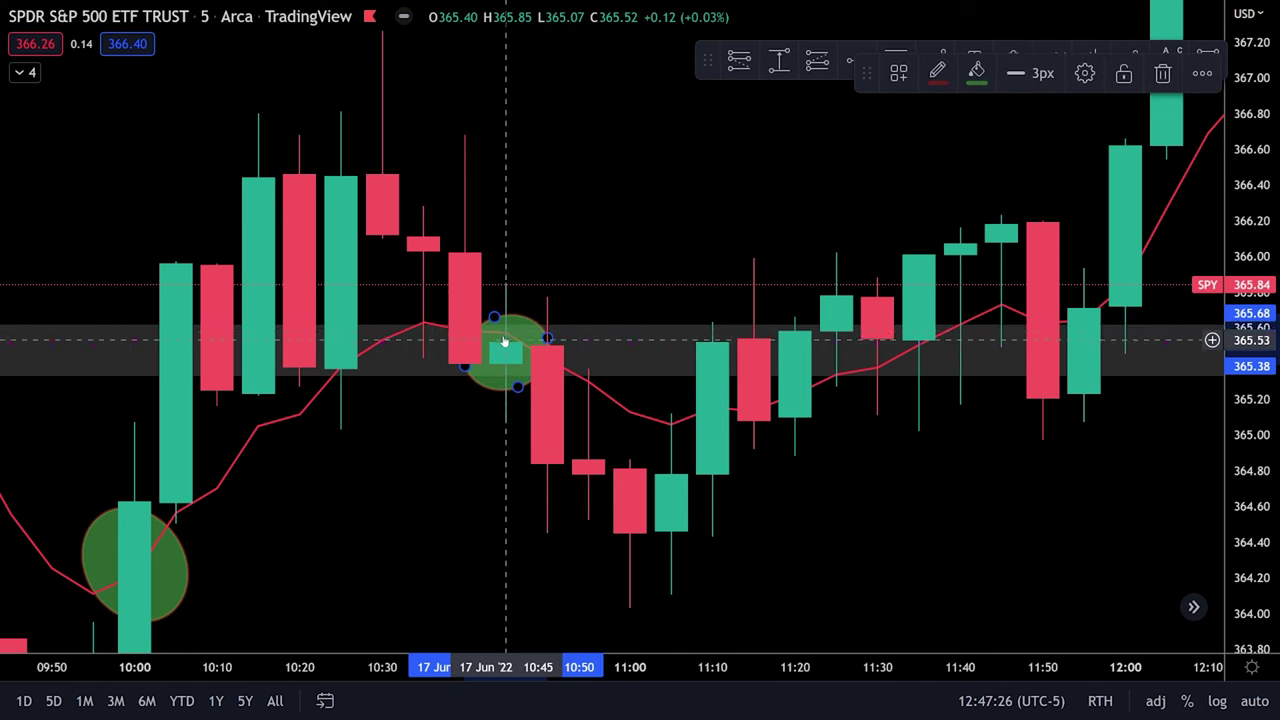
left_click(589, 372)
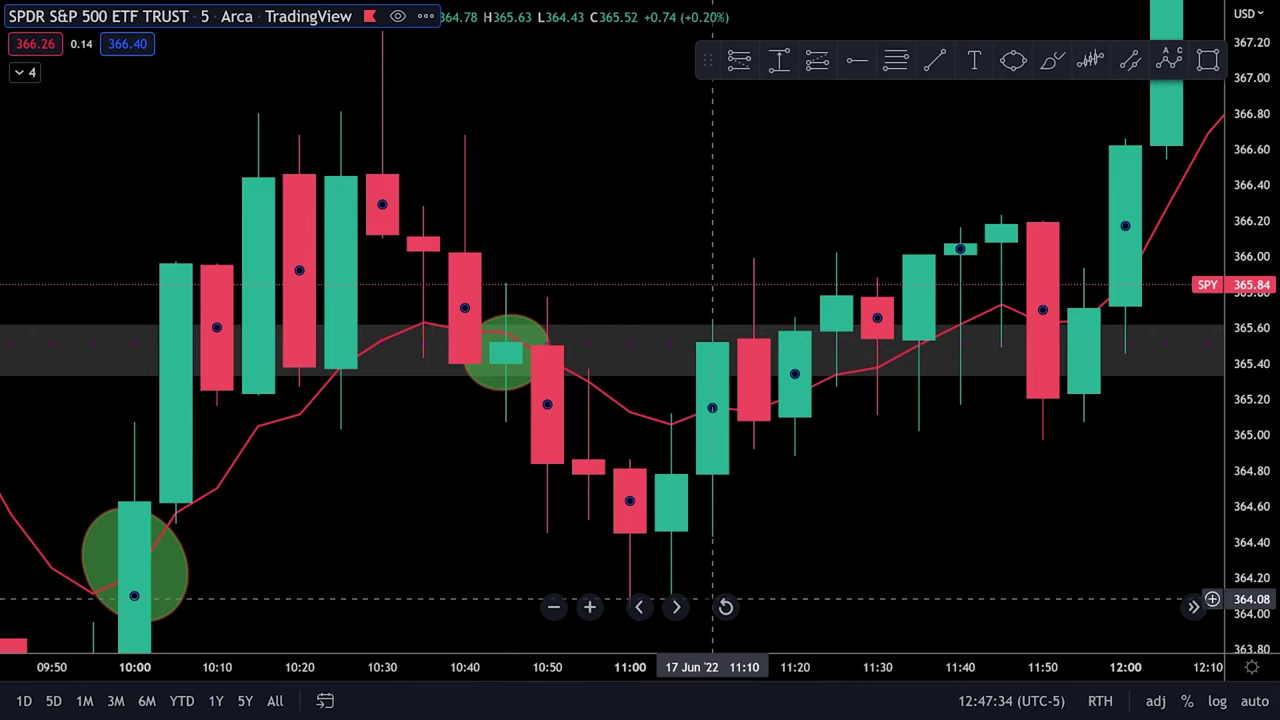
Step: Examine the candles between 10:45 and 12:00 against the moving average and the grey zone near 365.50
scroll(757, 574, "down", 3)
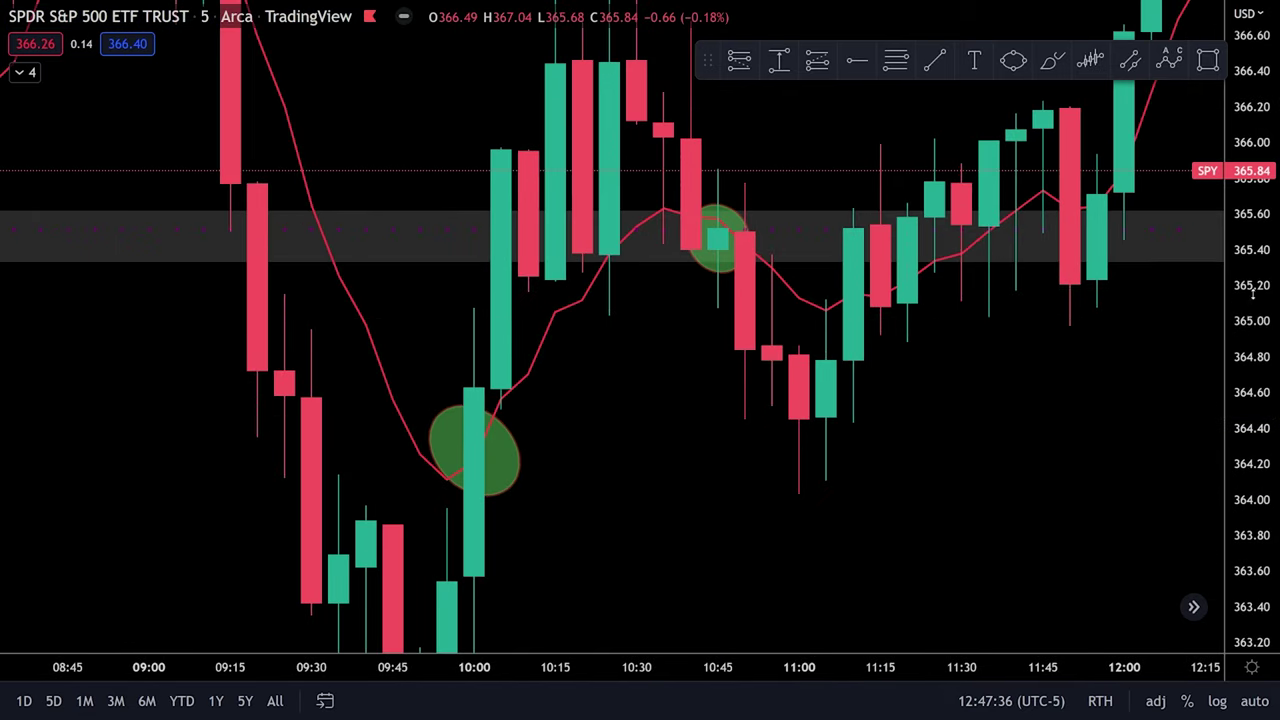
left_click_drag(1253, 294, 1089, 660)
left_click_drag(909, 394, 857, 477)
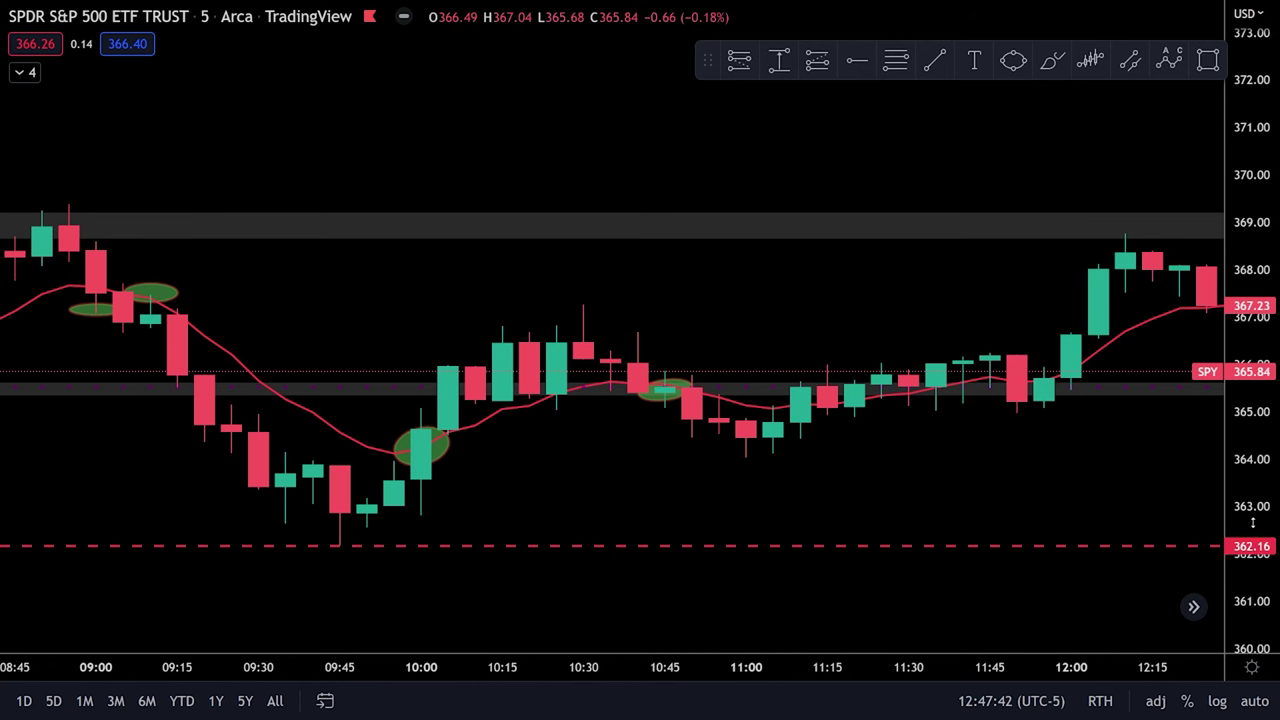
left_click_drag(1250, 519, 1250, 217)
left_click_drag(960, 495, 900, 329)
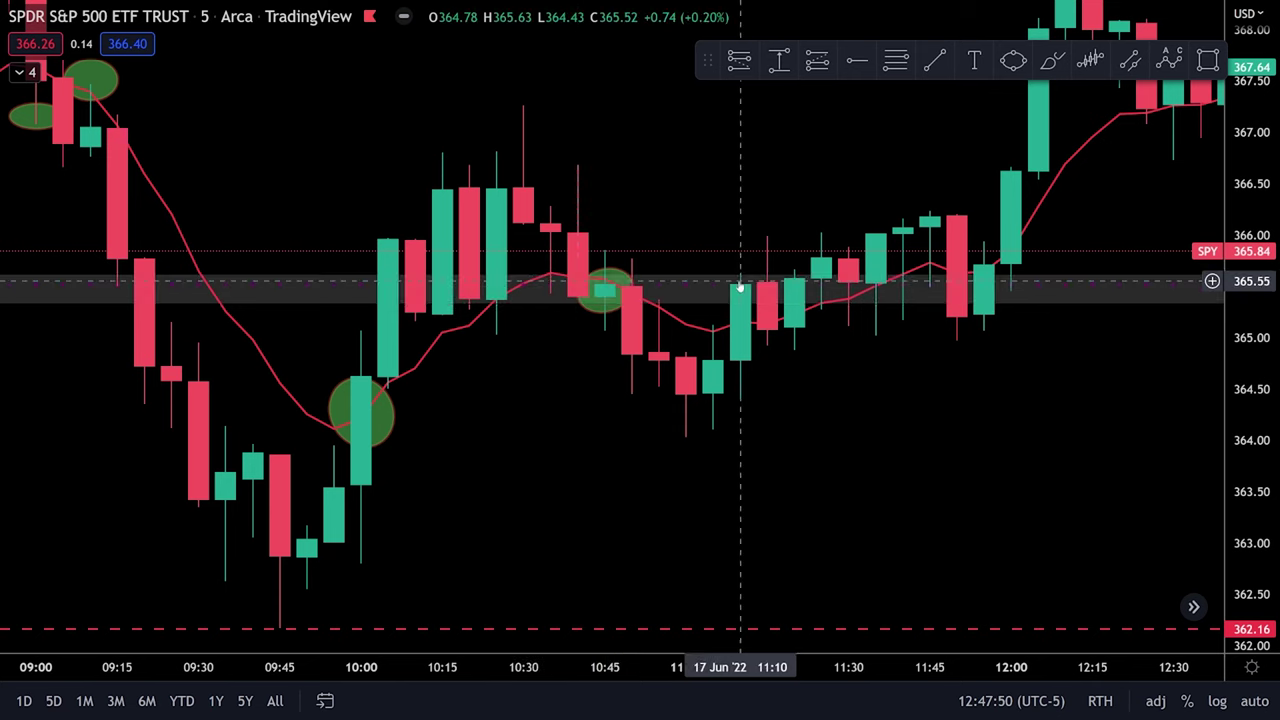
scroll(874, 335, "up", 2)
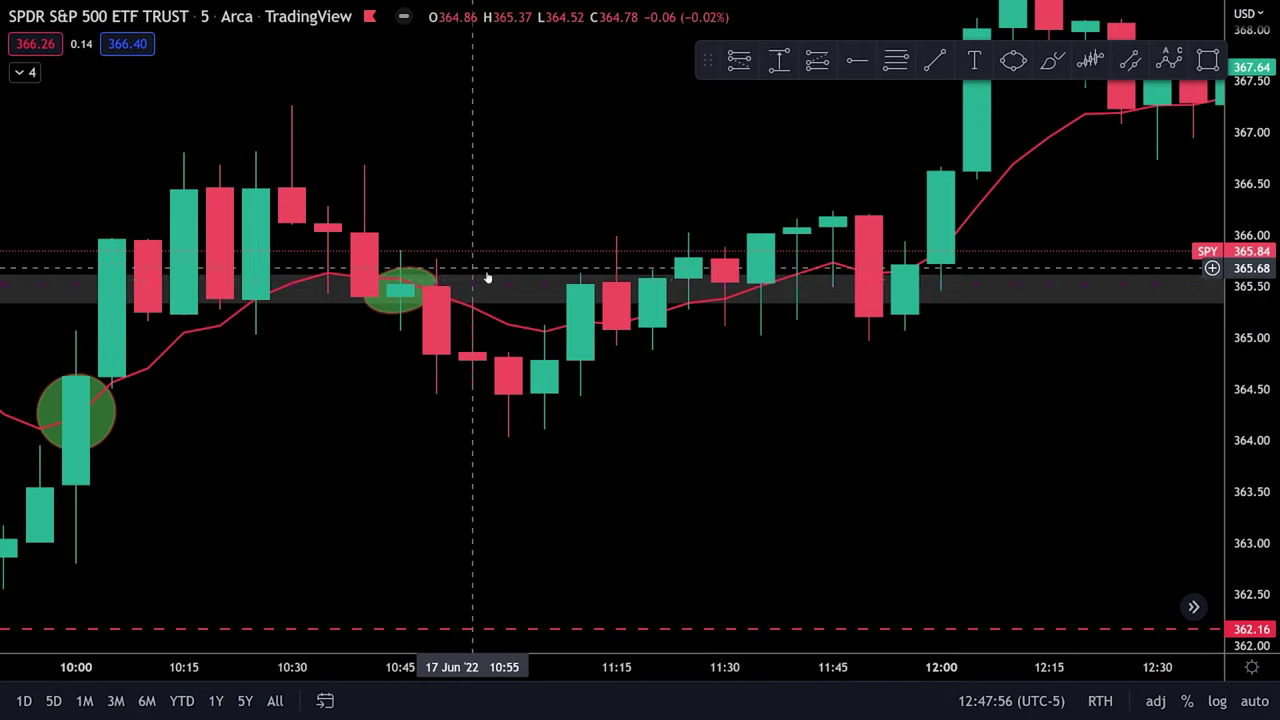
scroll(388, 357, "up", 2)
left_click_drag(388, 357, 357, 437)
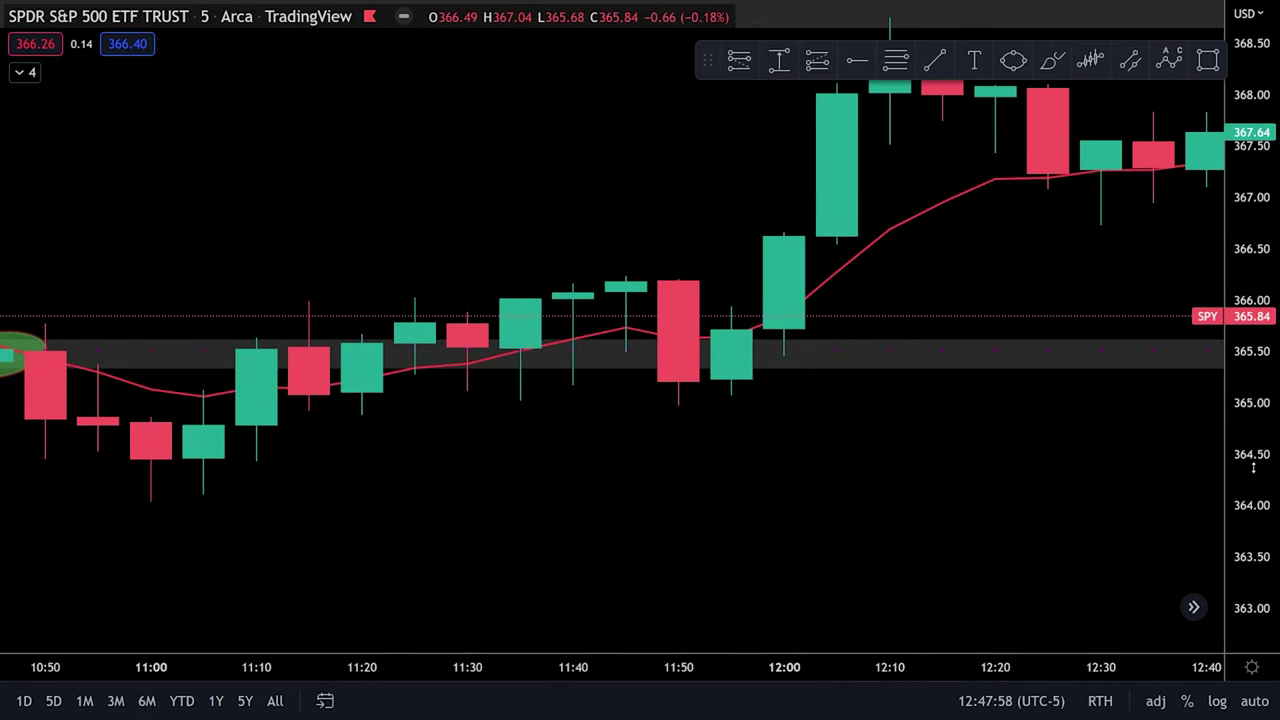
left_click_drag(1244, 448, 1244, 346)
left_click_drag(995, 254, 1075, 283)
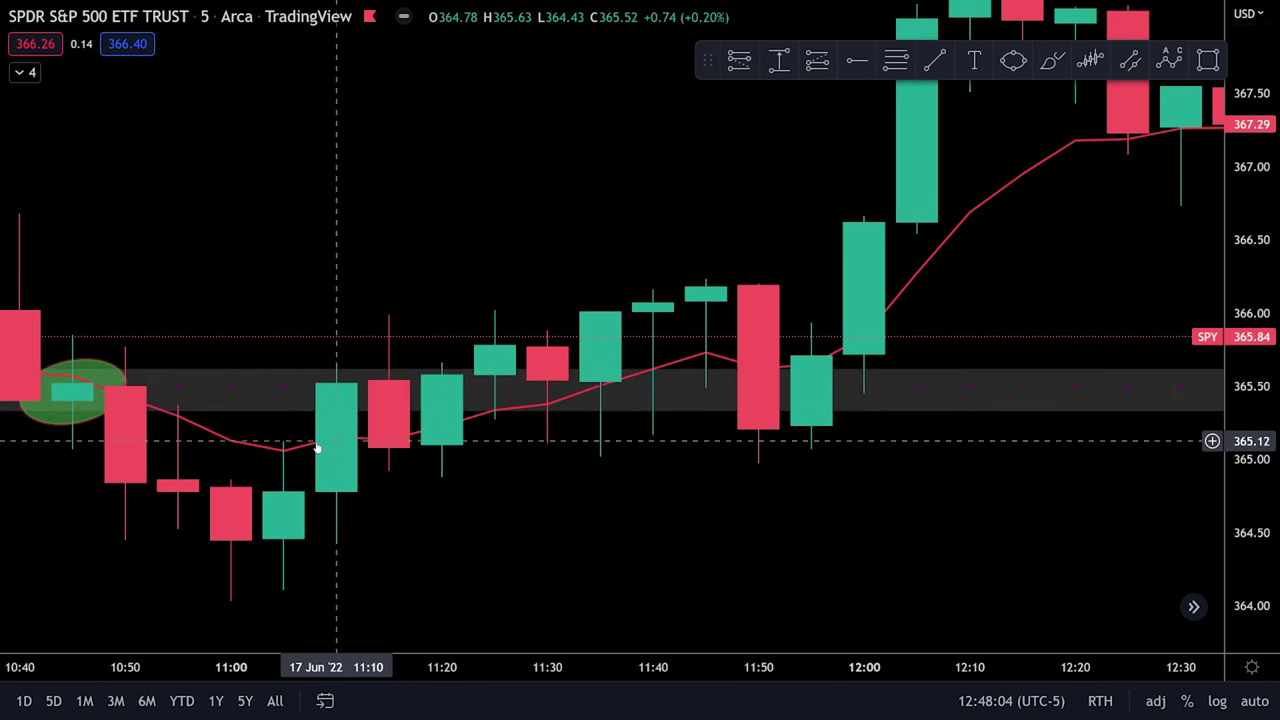
Step: Draw an ellipse over the 11:20 to 11:30 candles from about 365.26 to 366.01, widen it, and deselect it
left_click(1012, 61)
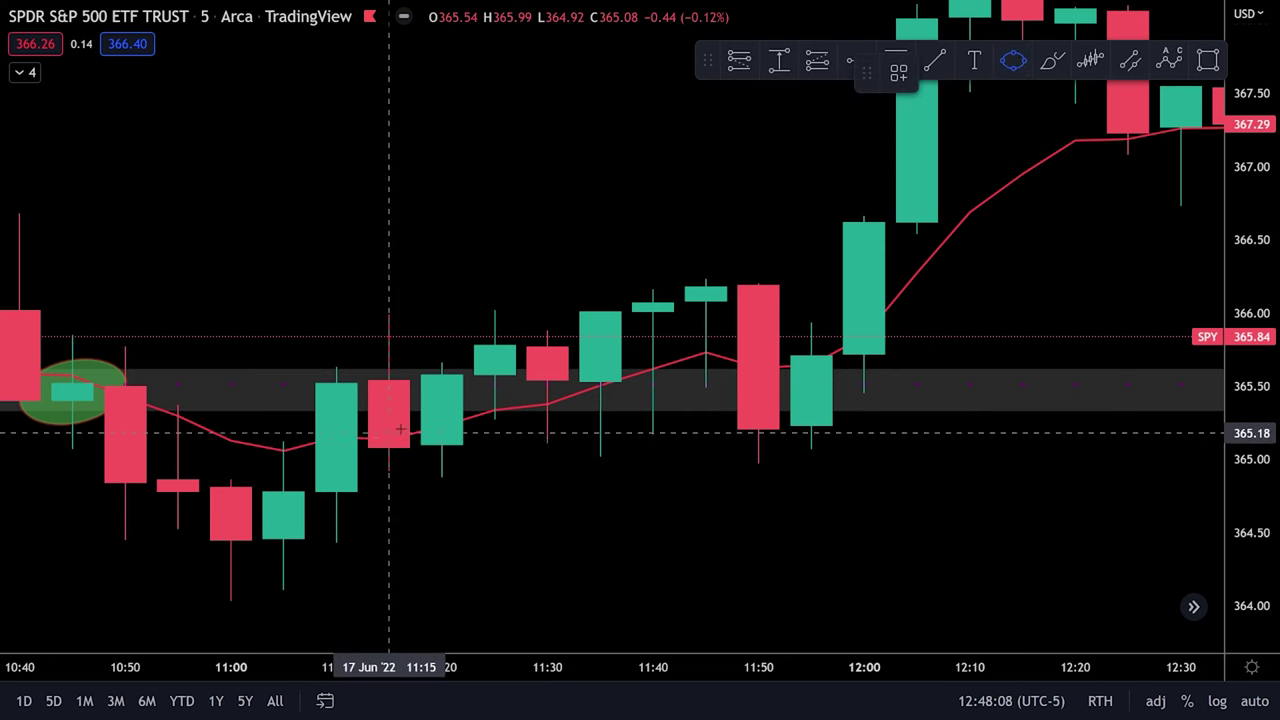
left_click(441, 421)
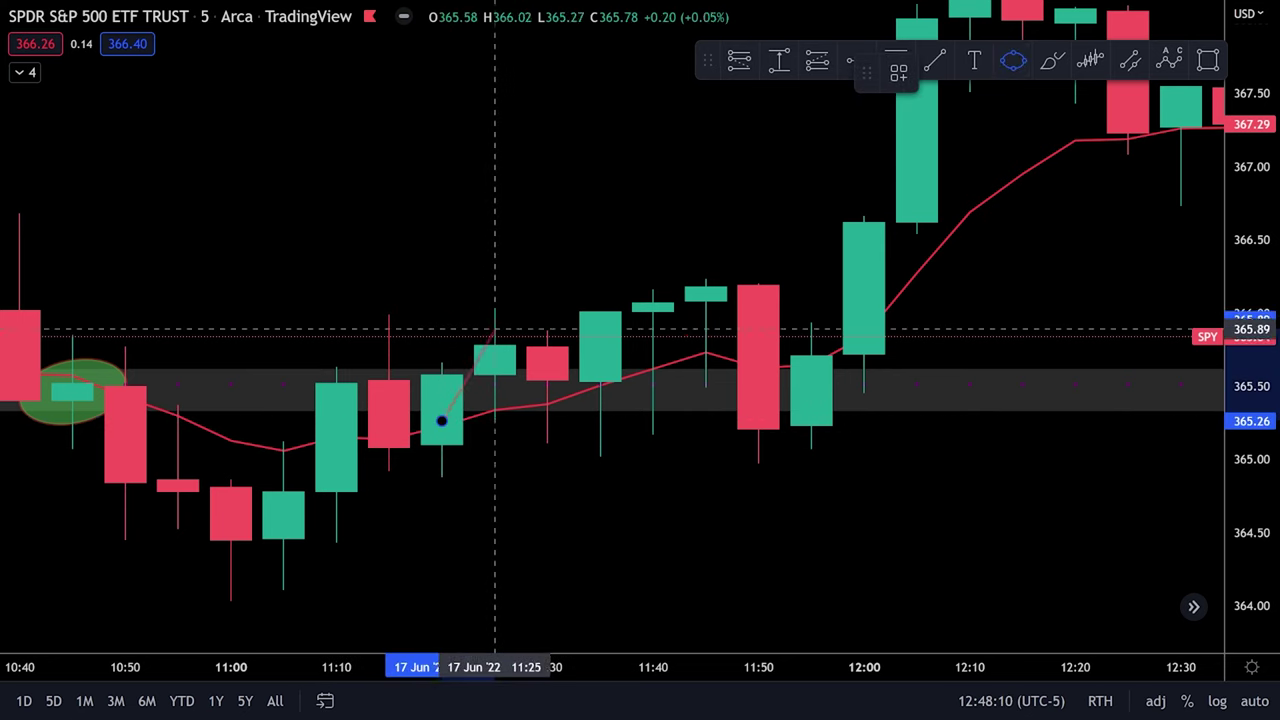
left_click(547, 312)
left_click(500, 425)
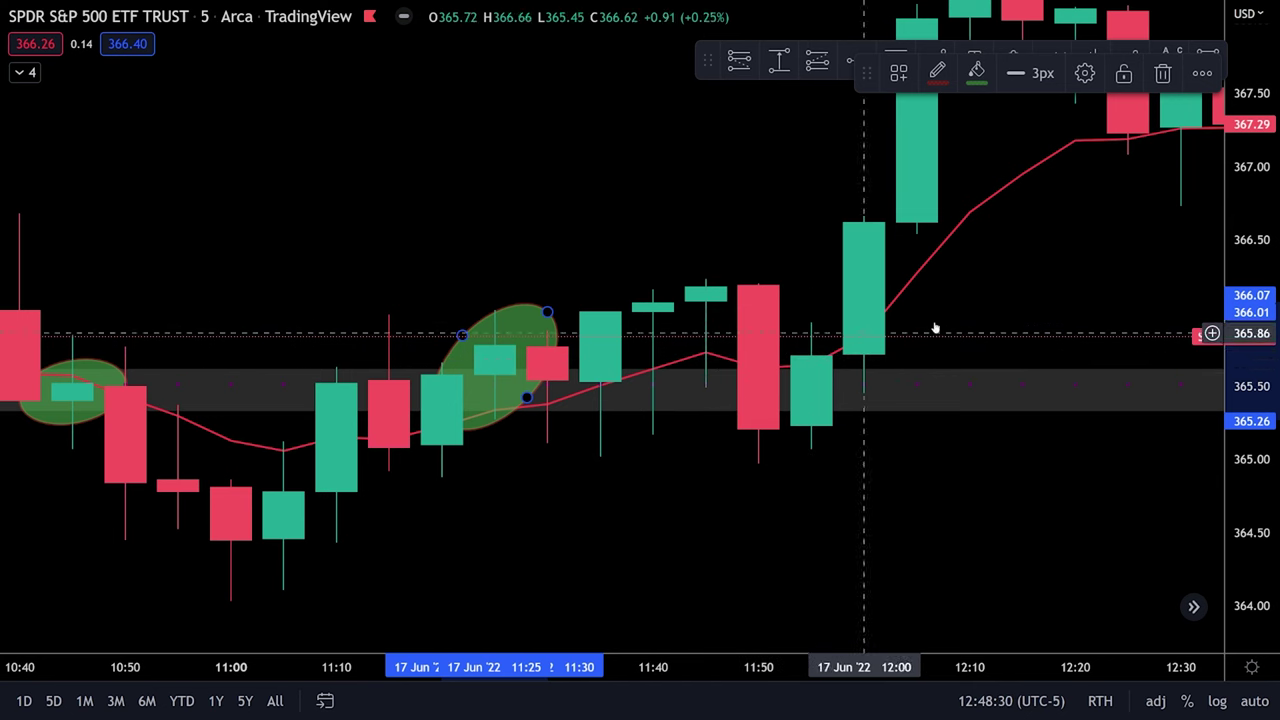
left_click(1068, 292)
Step: Examine the price move from the 11:20 ellipse up to the upper grey zone near 369, along with the earlier setups
left_click_drag(1023, 280, 921, 311)
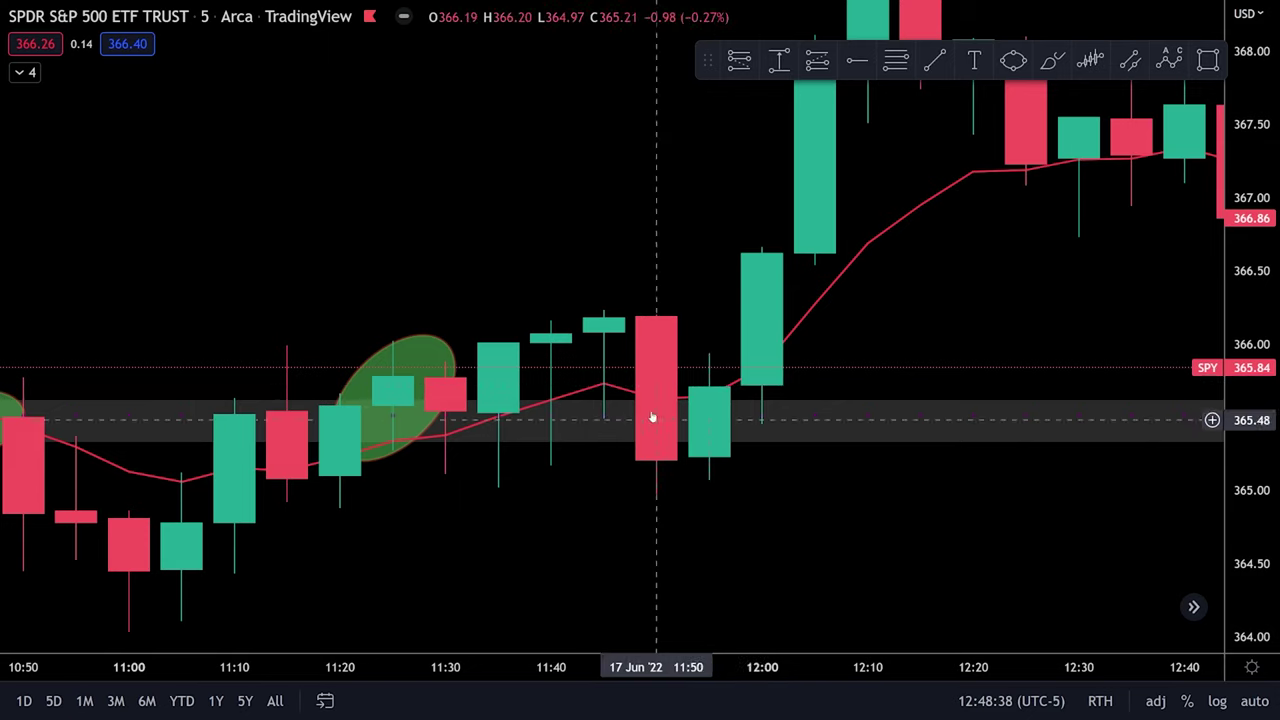
left_click_drag(877, 329, 817, 406)
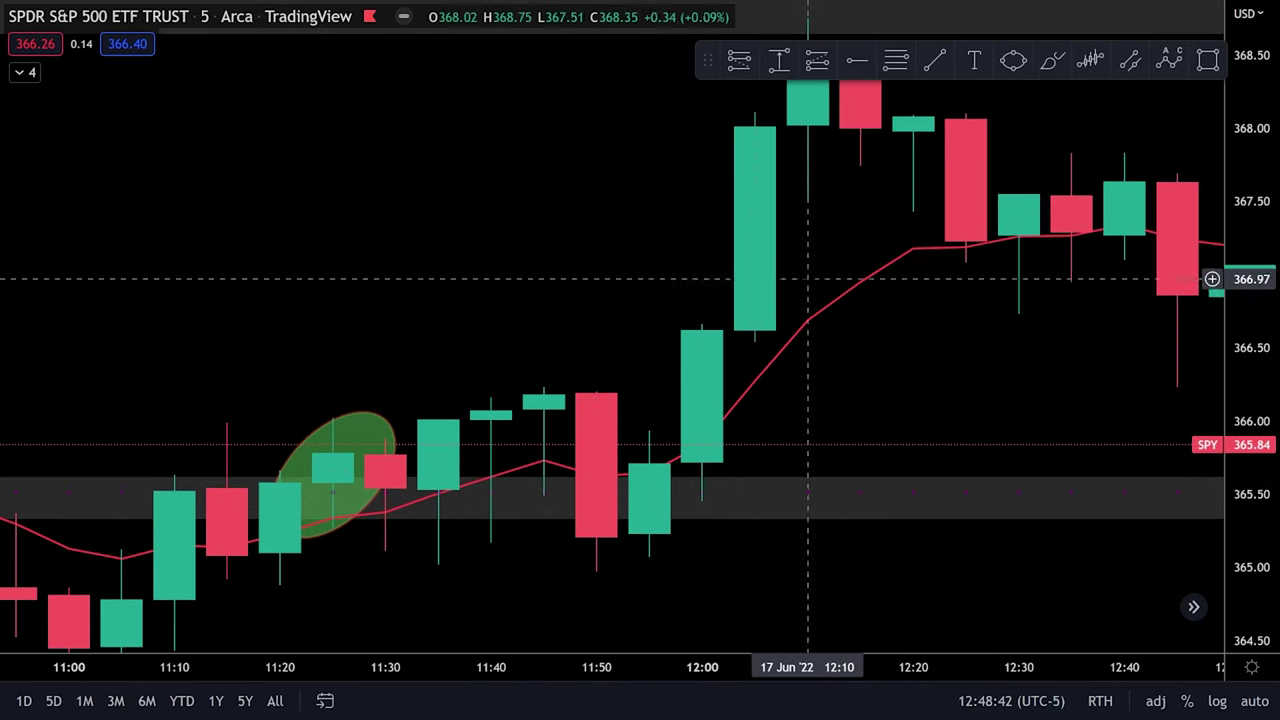
left_click_drag(808, 298, 775, 437)
scroll(775, 437, "down", 4)
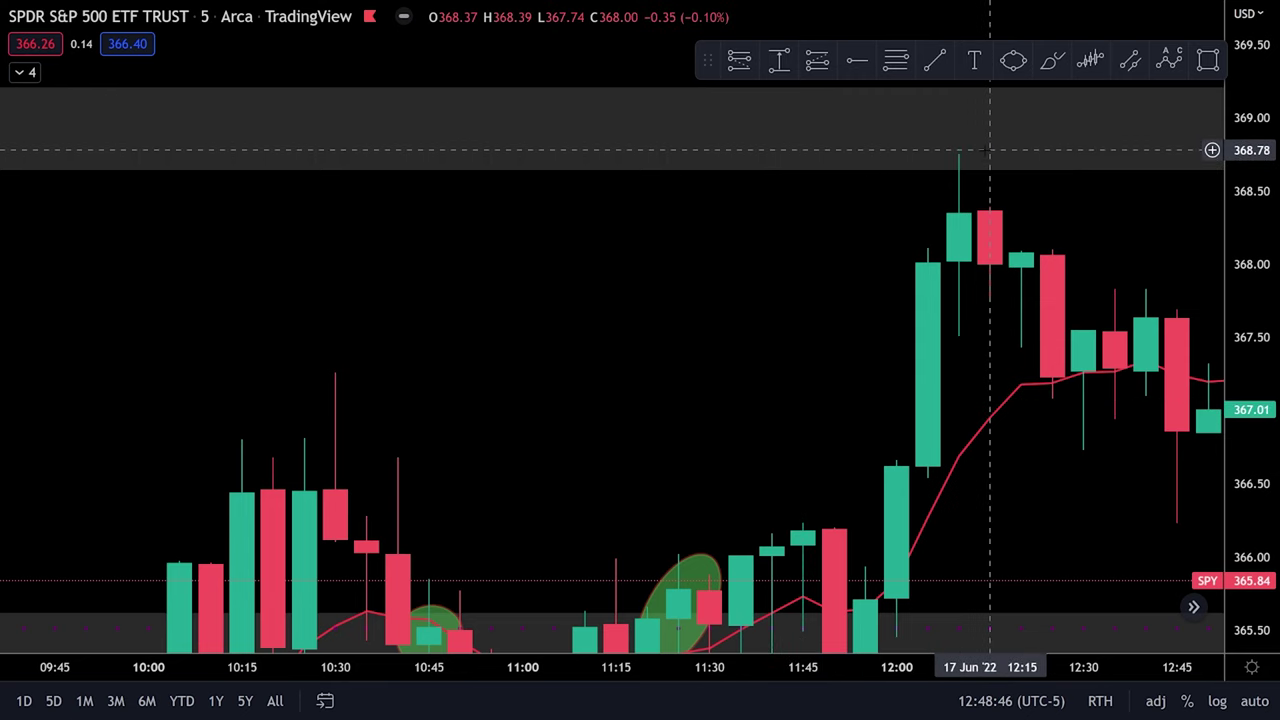
left_click_drag(1234, 232, 1234, 455)
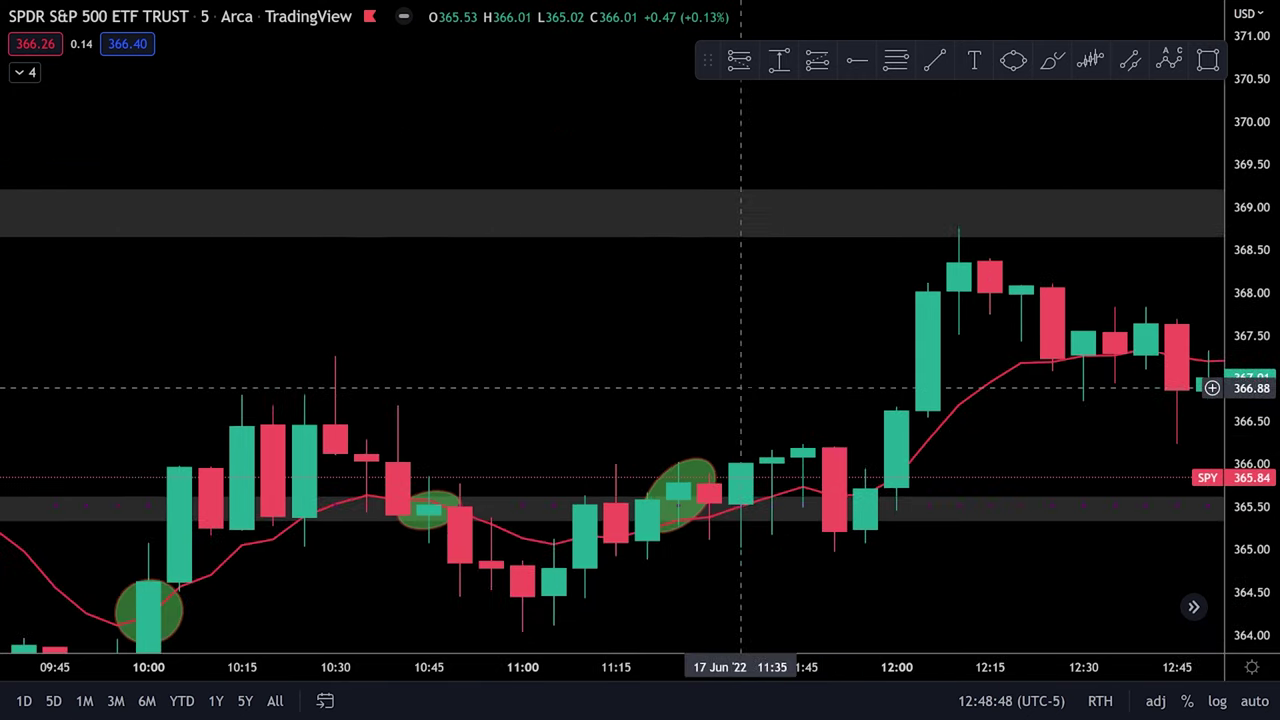
scroll(741, 389, "down", 5)
left_click_drag(882, 372, 877, 200)
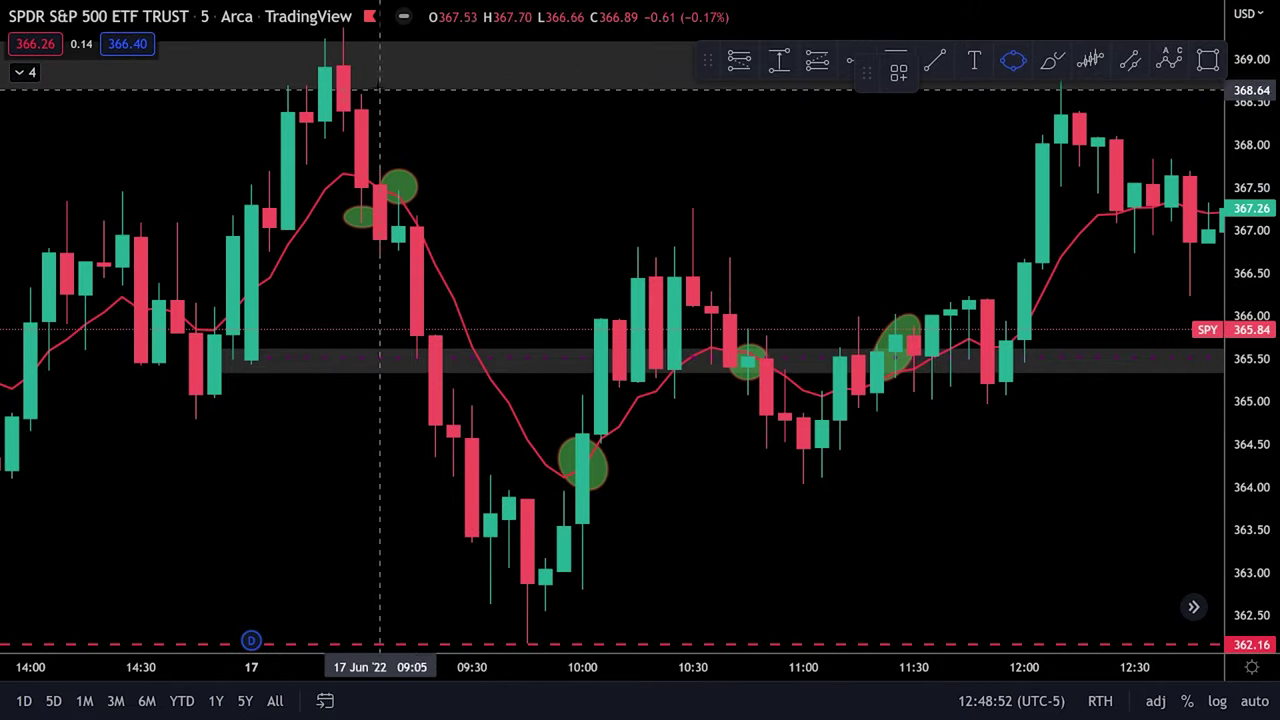
Step: Brush a 1 beside the 09:00 setup, with a dash at the upper grey zone and a circle where the drop reaches the 365.50 zone
left_click(1053, 62)
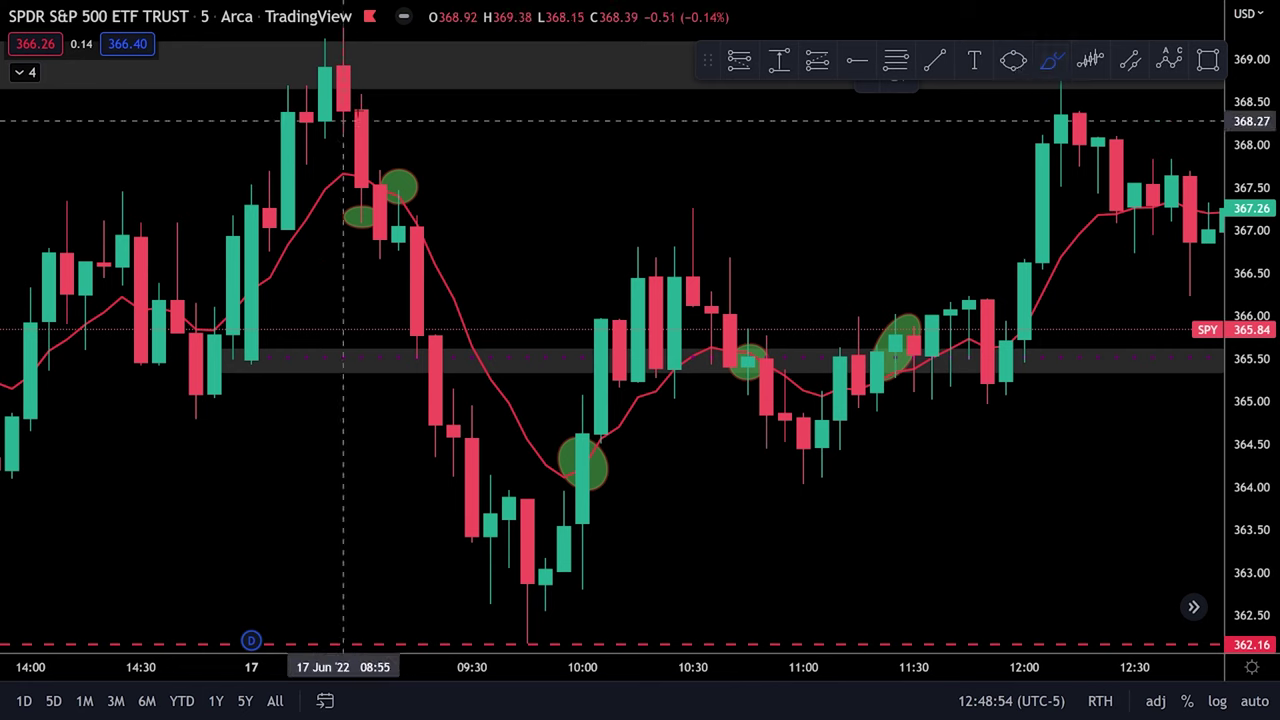
mouse_move(421, 115)
left_mouse_down()
mouse_move(455, 143)
mouse_move(508, 148)
left_mouse_up()
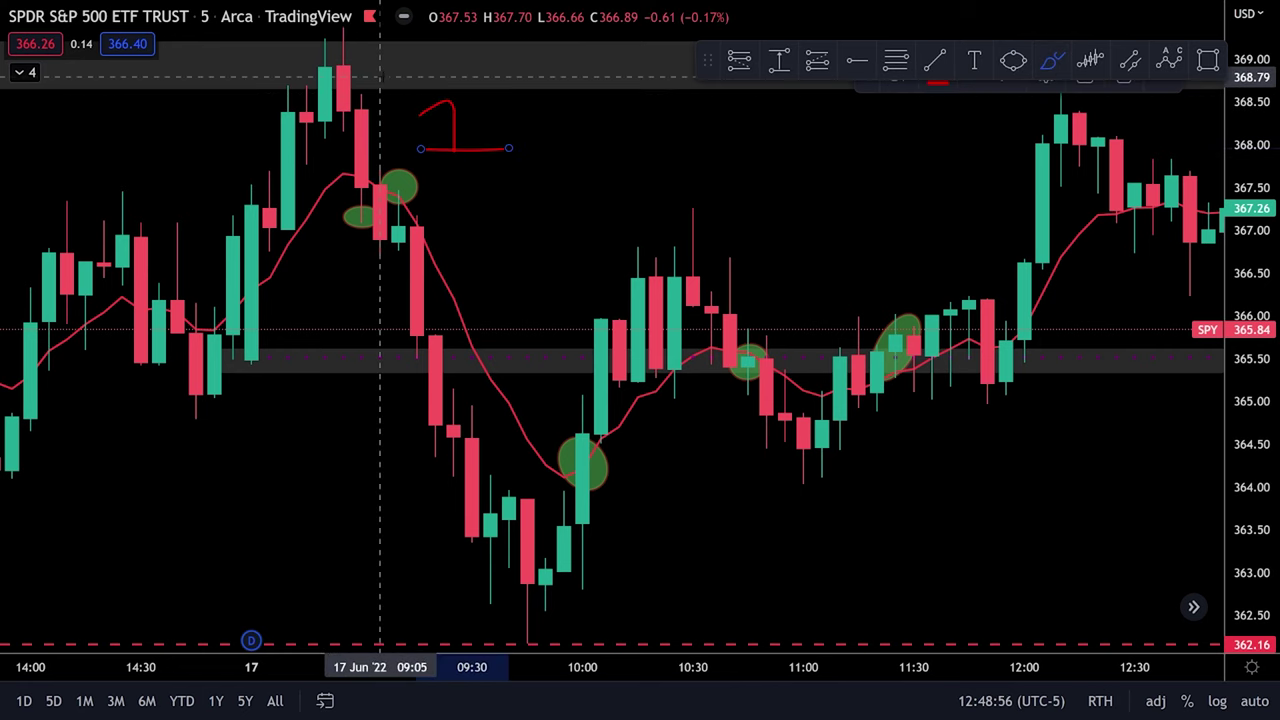
left_click_drag(329, 72, 379, 68)
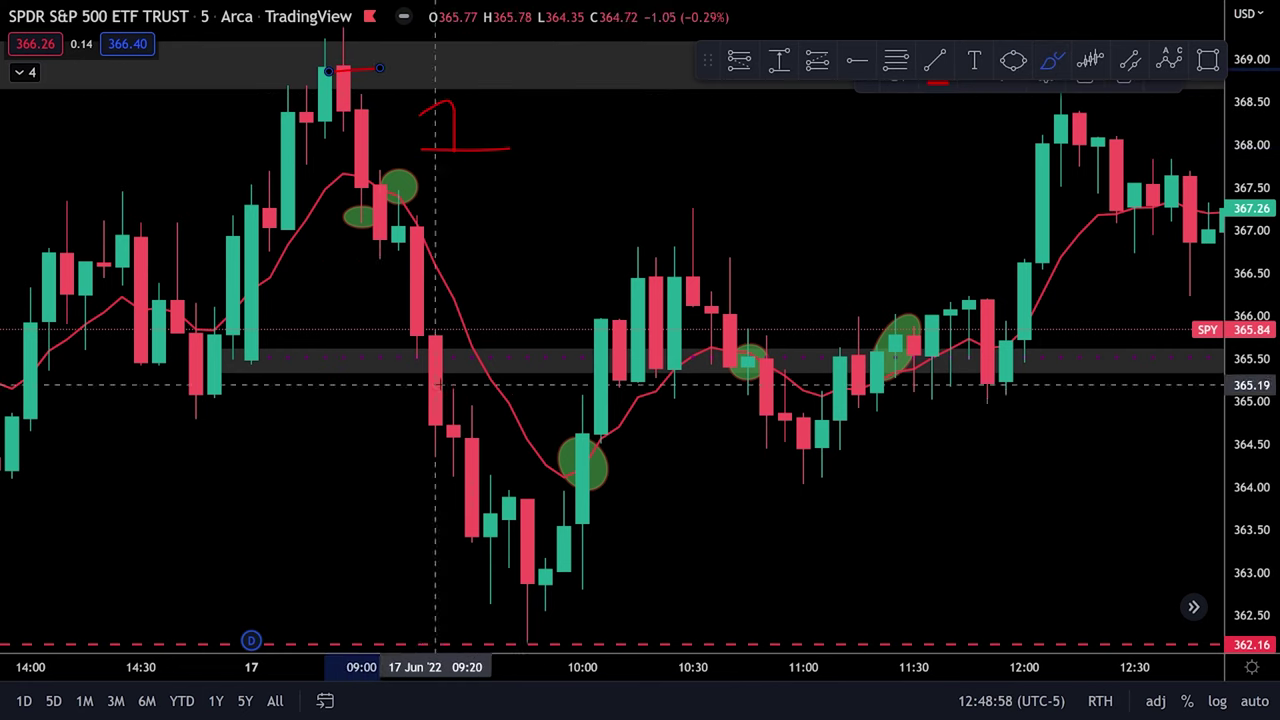
left_click_drag(398, 326, 449, 337)
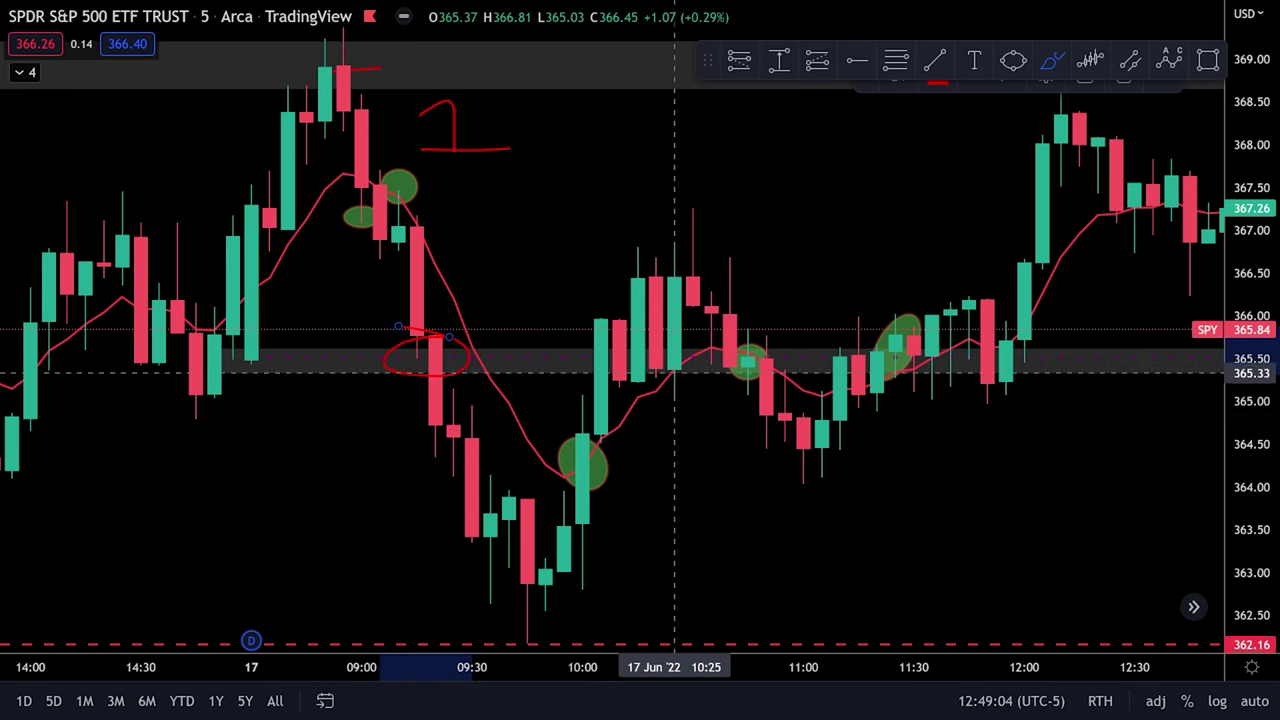
Step: Brush pointer strokes toward the 10:45 and 11:25 ellipses, and write a 2 above the 11:25 one
left_click_drag(748, 266, 712, 297)
left_click_drag(931, 279, 858, 331)
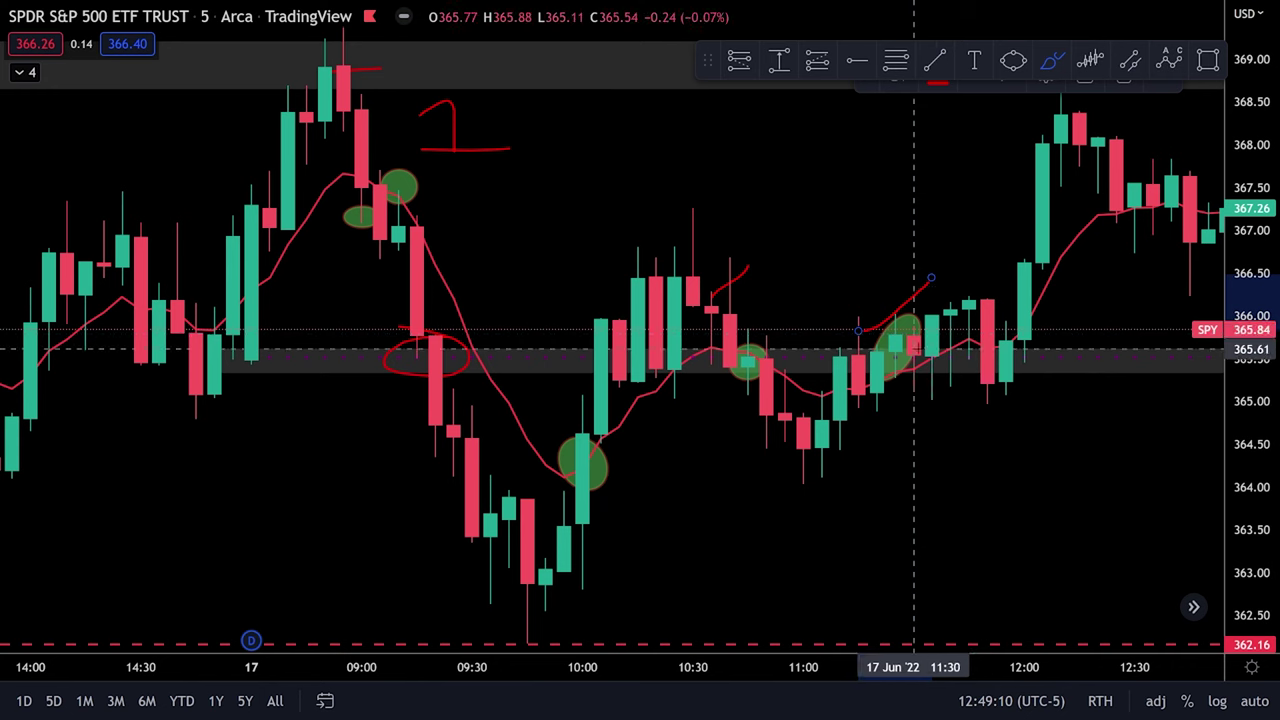
left_click_drag(876, 229, 931, 251)
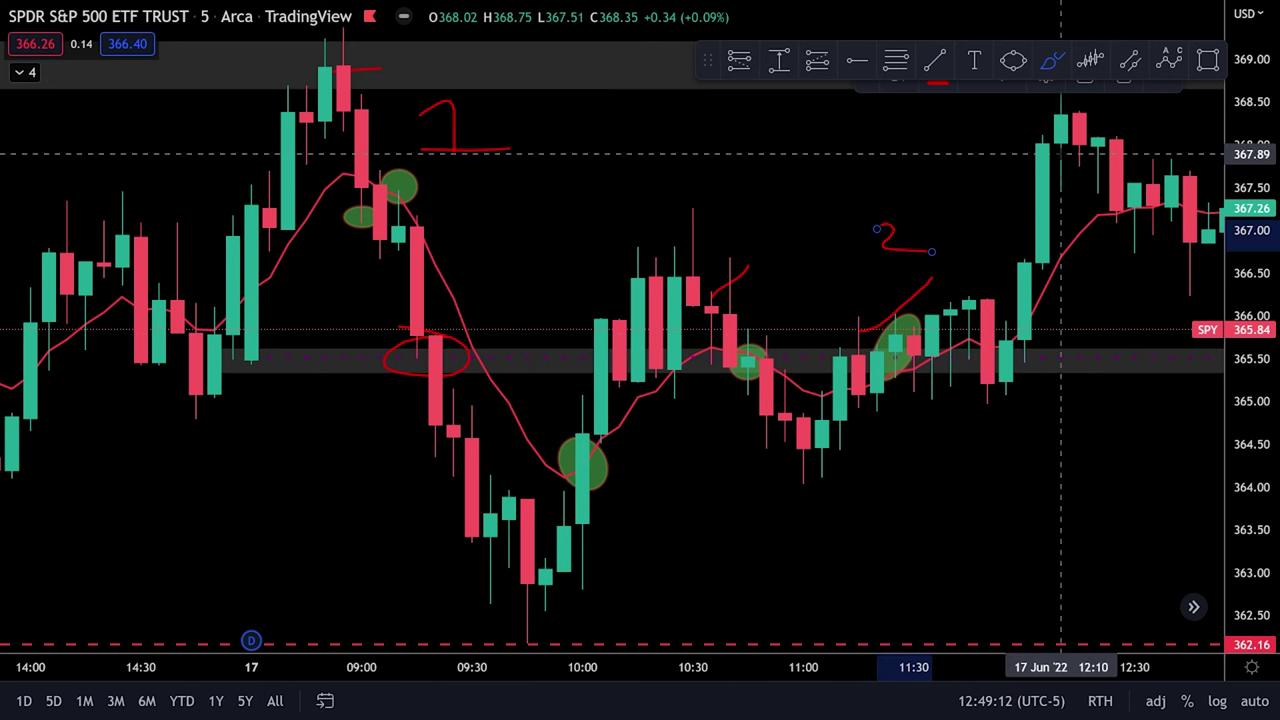
Step: Examine the rest of the 17 June session after setup 2, comparing price action around the moving average and between the two grey zones
left_click_drag(989, 138, 806, 289)
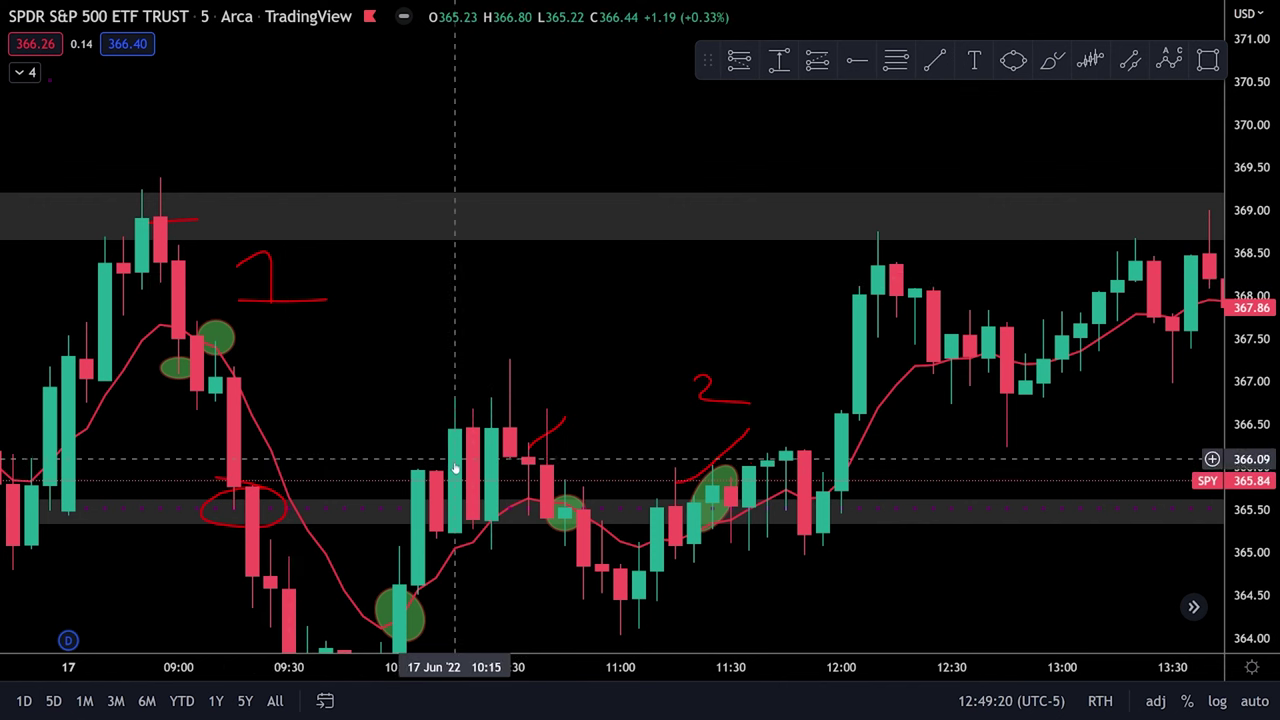
left_click_drag(823, 375, 700, 330)
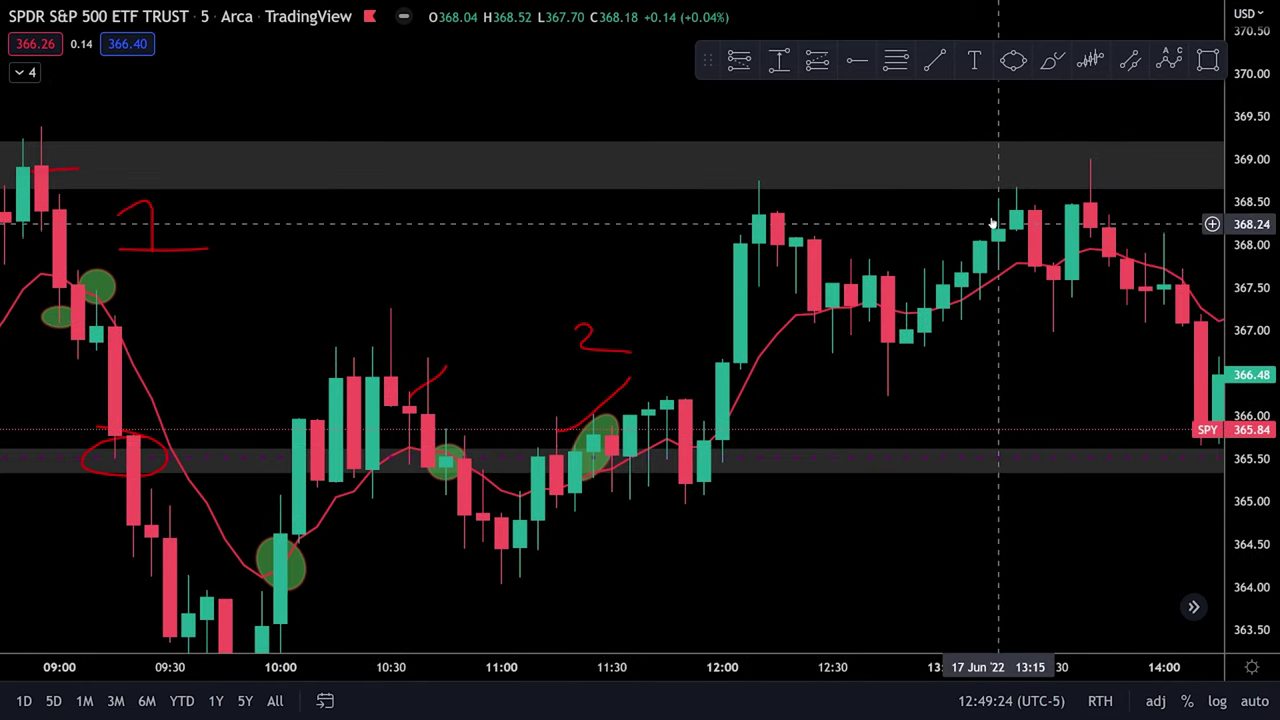
scroll(645, 325, "down", 3)
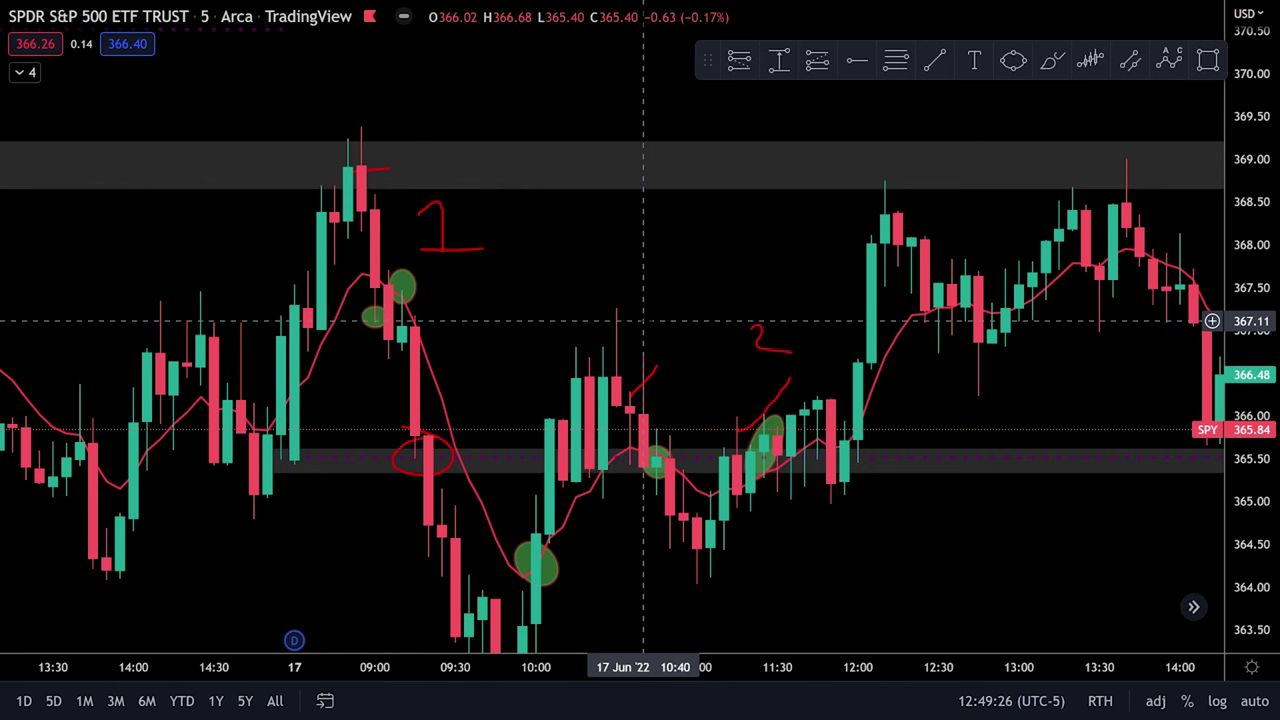
left_click_drag(683, 311, 644, 215)
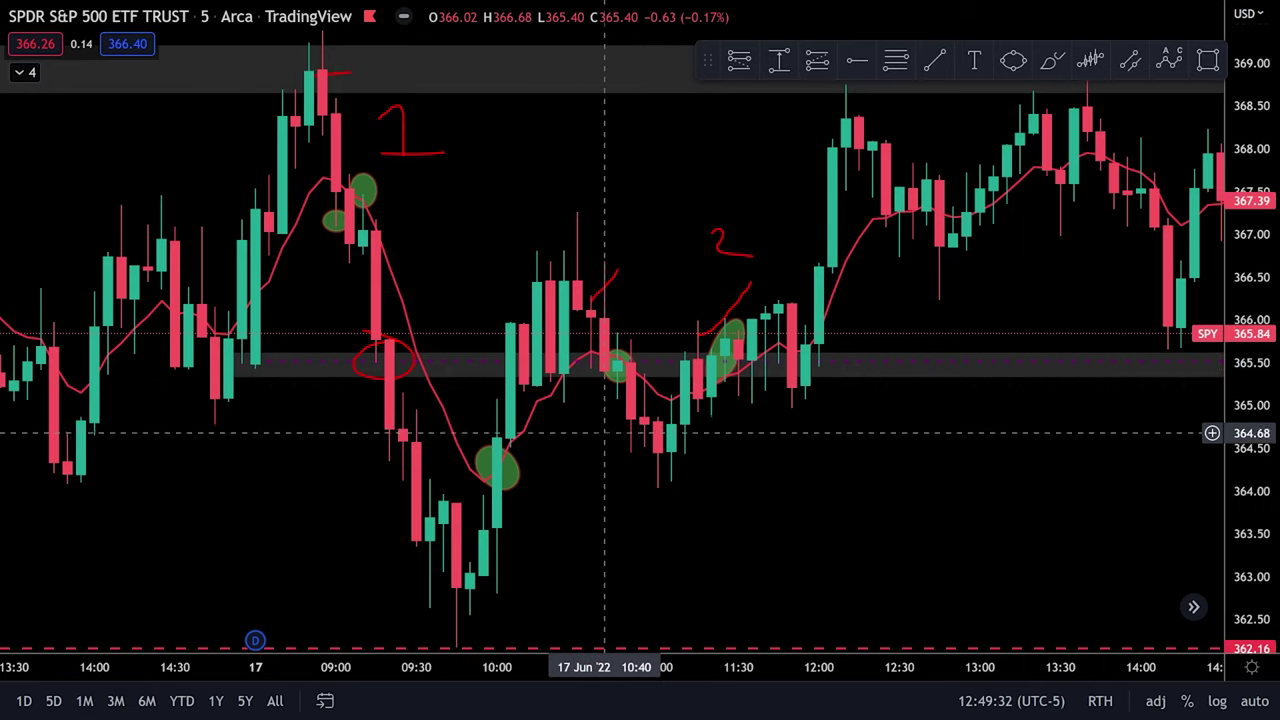
scroll(600, 425, "right", 4)
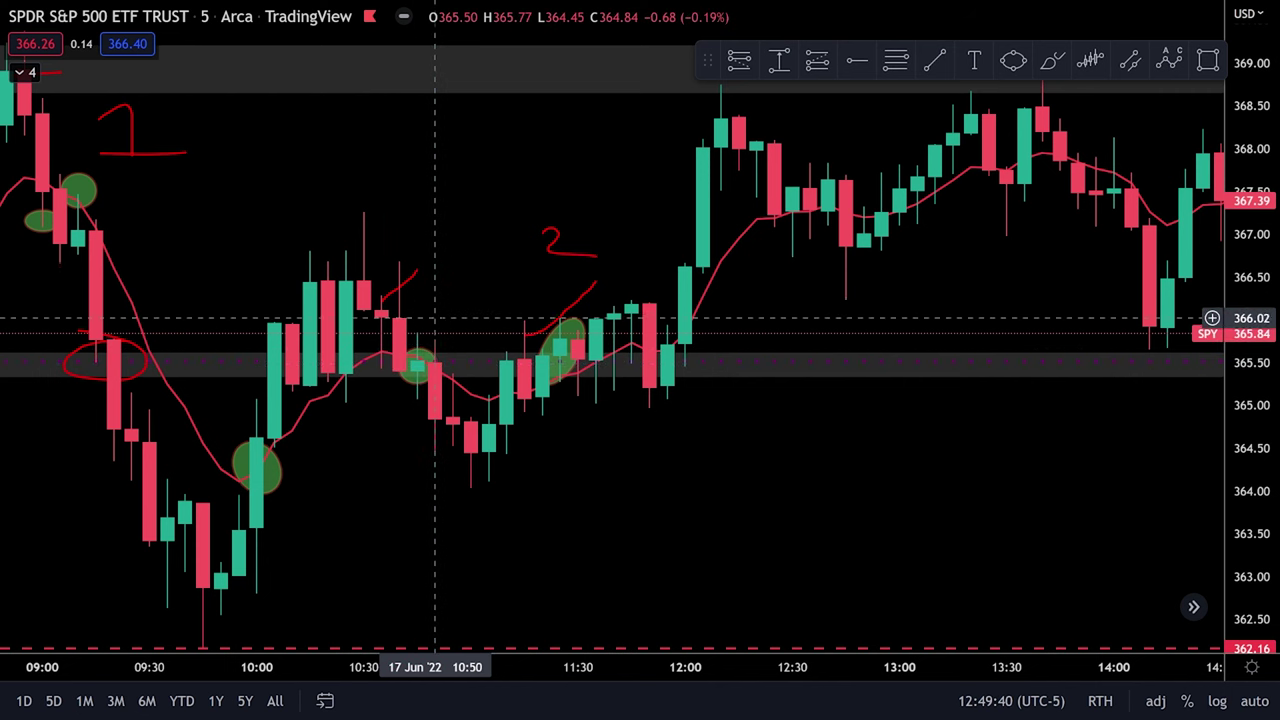
left_click_drag(724, 285, 655, 306)
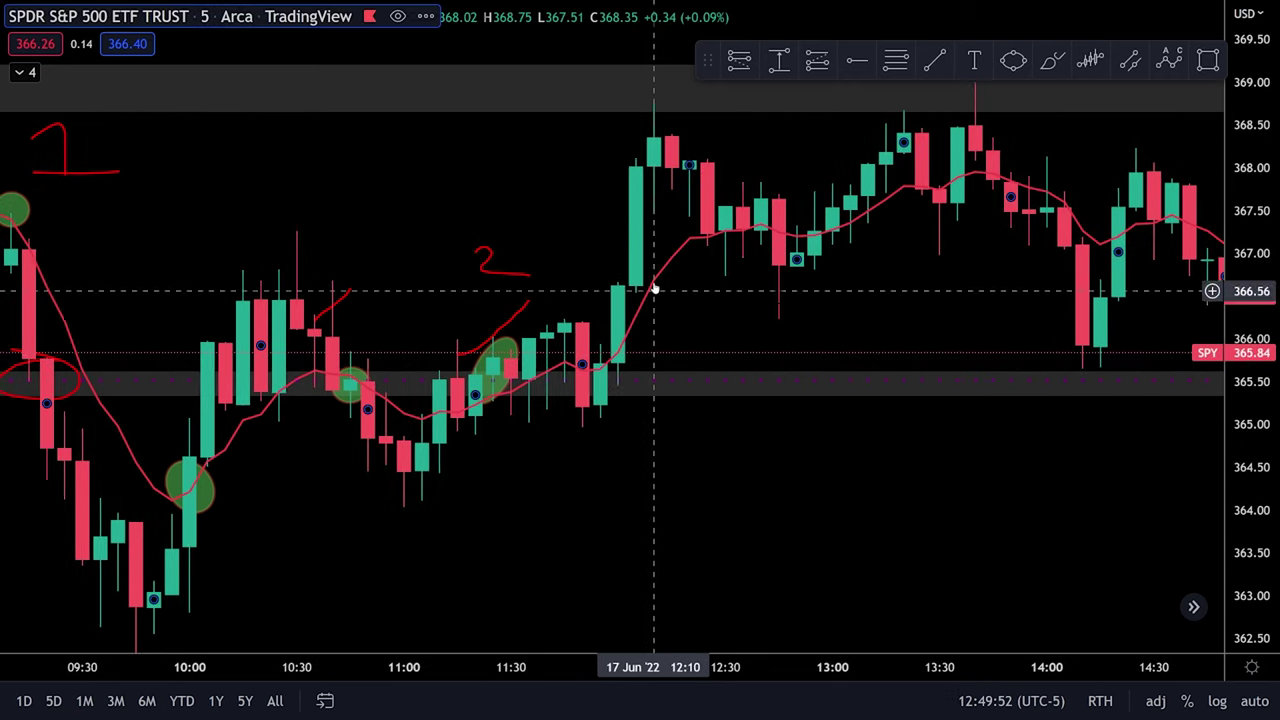
left_click_drag(728, 136, 584, 230)
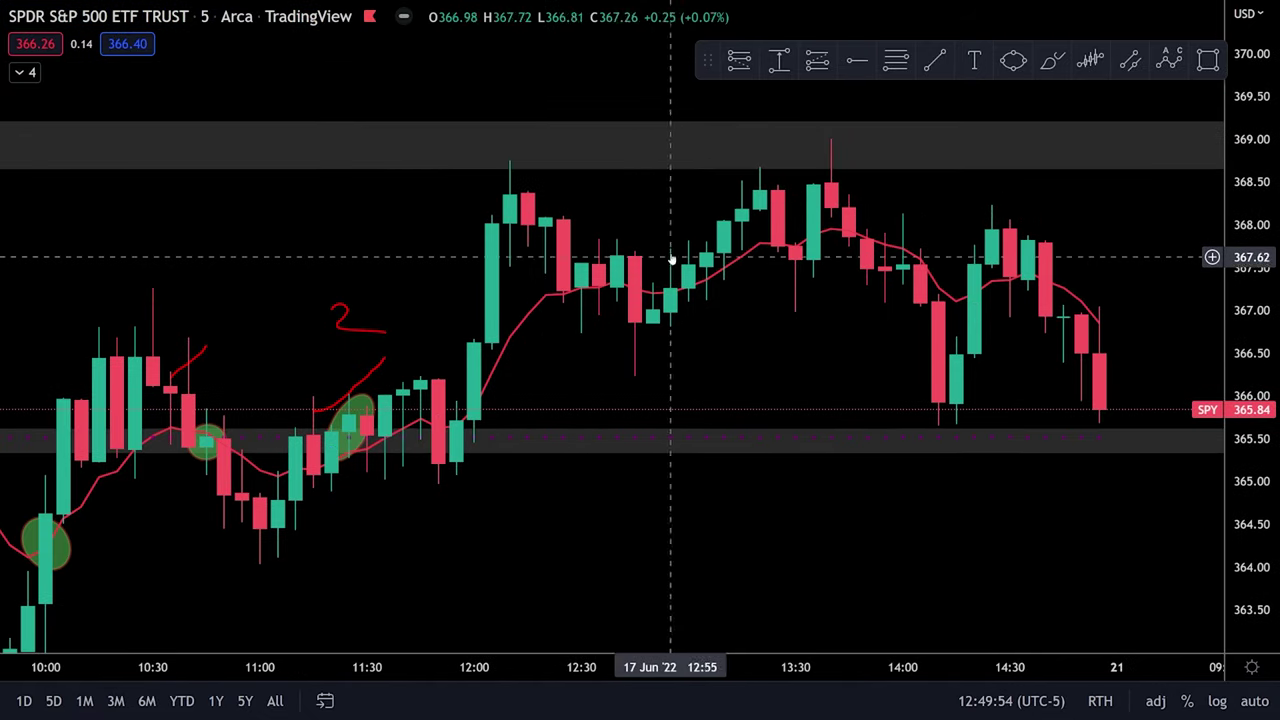
left_click_drag(867, 186, 740, 195)
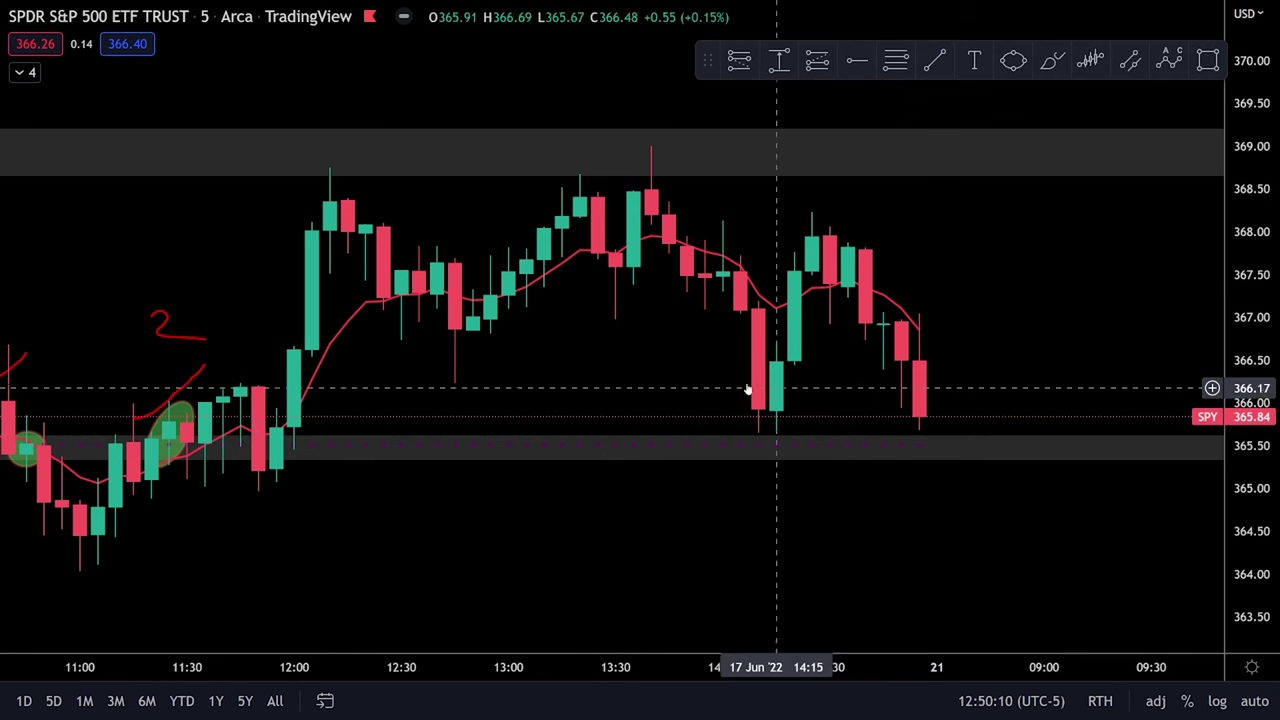
scroll(537, 414, "down", 4)
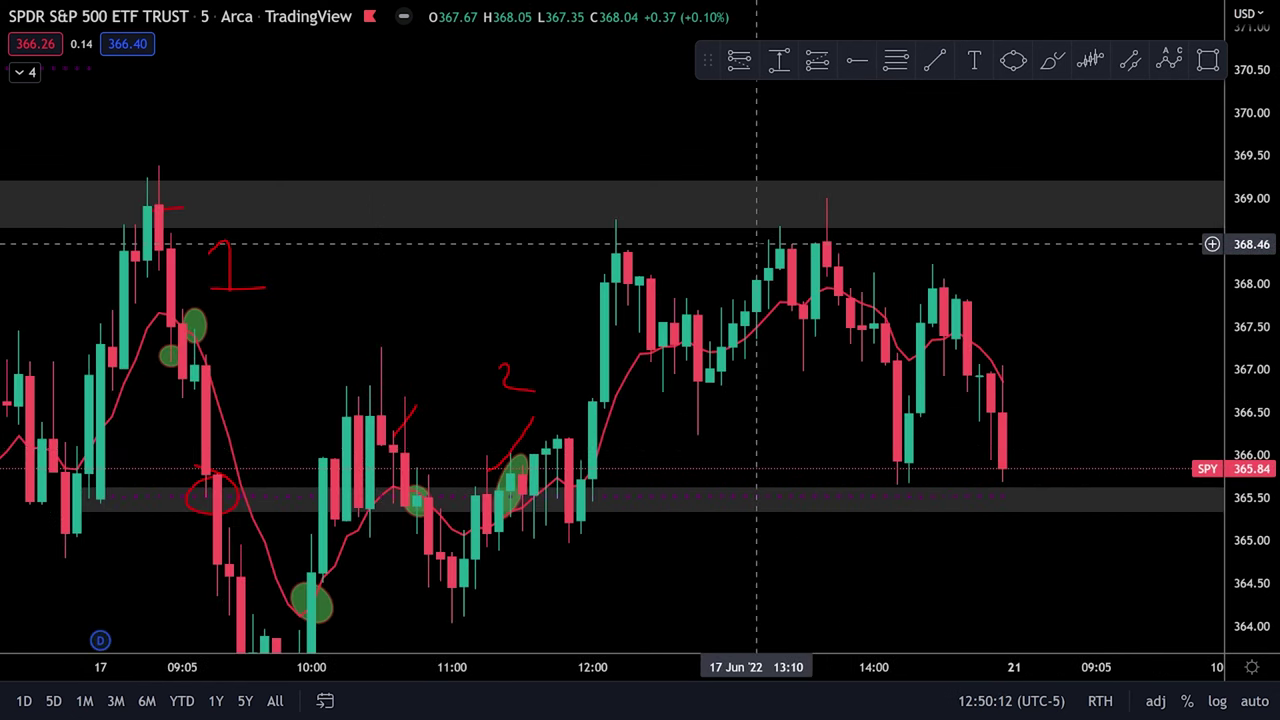